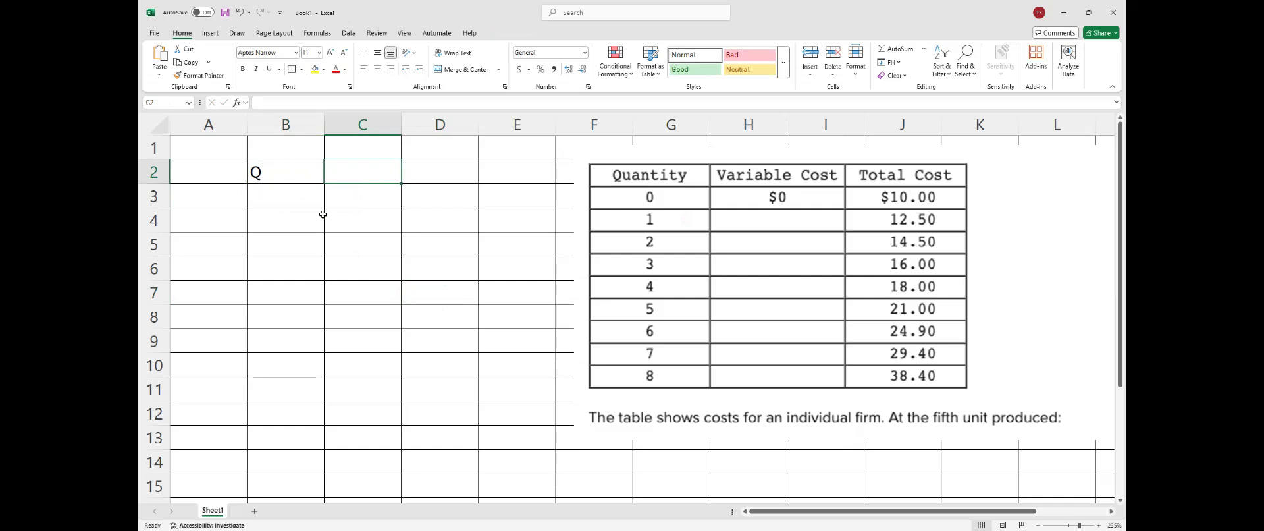
# - Add the column headings VC in C2 and TC in D2, beside the Q heading
pyautogui.write('VC')
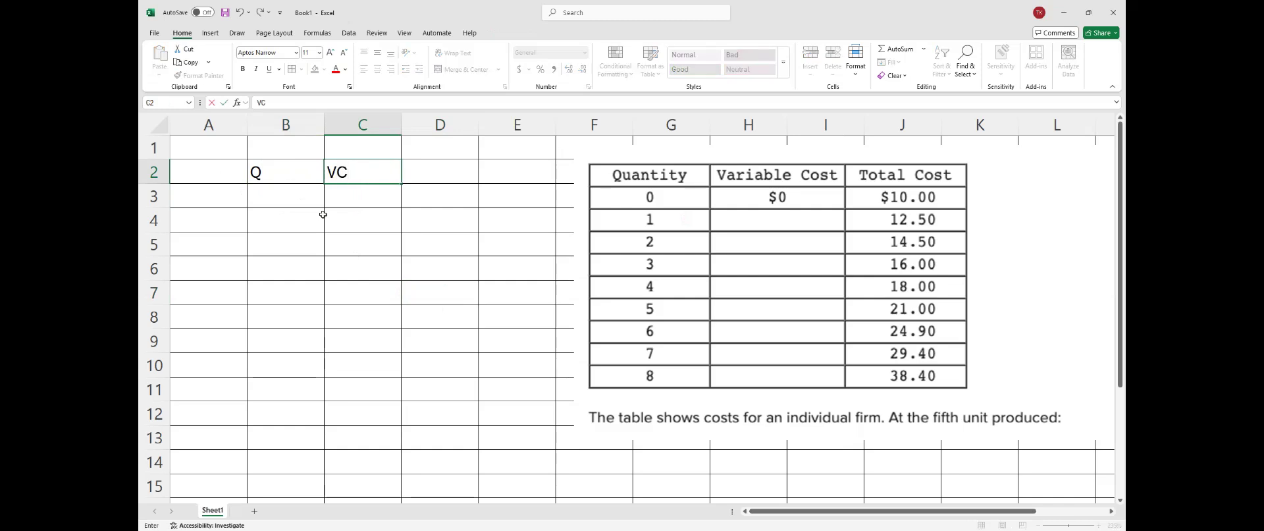
pyautogui.press('Tab')
pyautogui.write('TC')
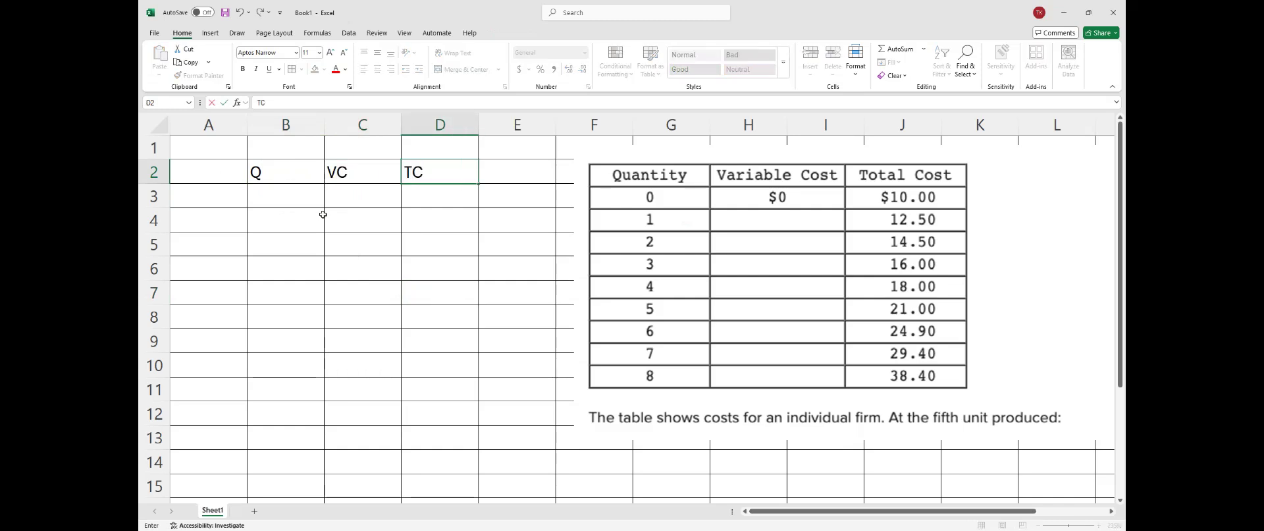
pyautogui.press('Tab')
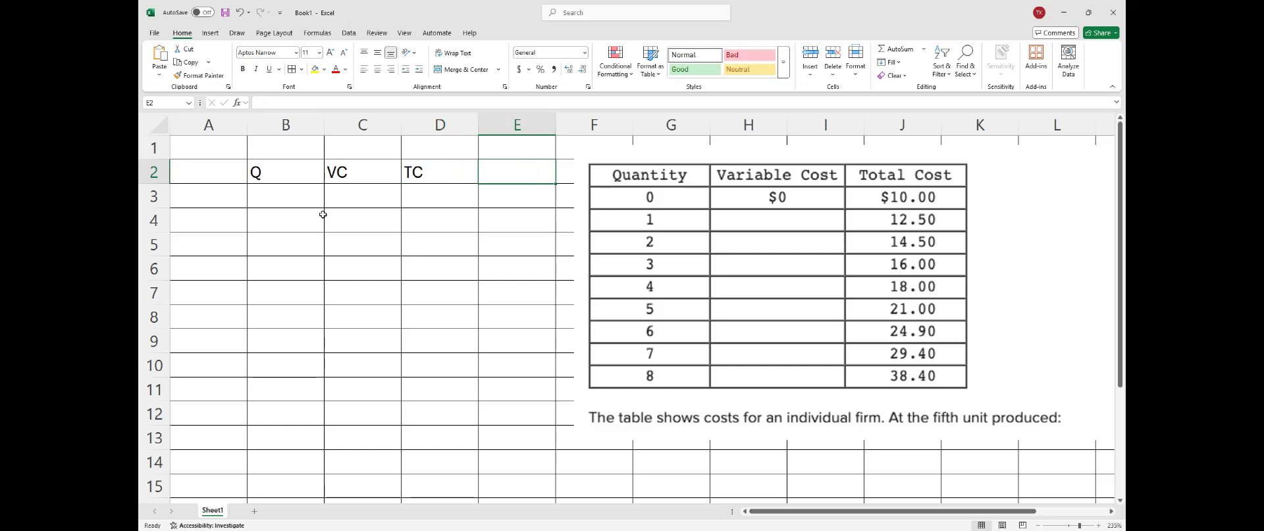
# - Enter the quantities 0, 1 and 2 from B3 down and extend the series to 10 in B13
pyautogui.click(882, 196)
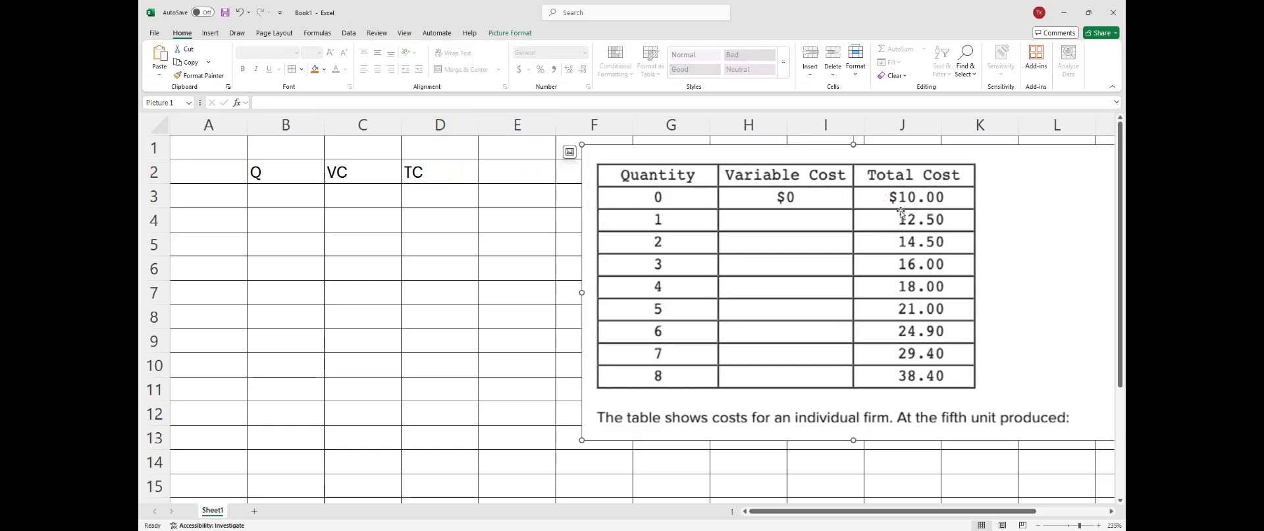
pyautogui.click(439, 196)
pyautogui.click(281, 193)
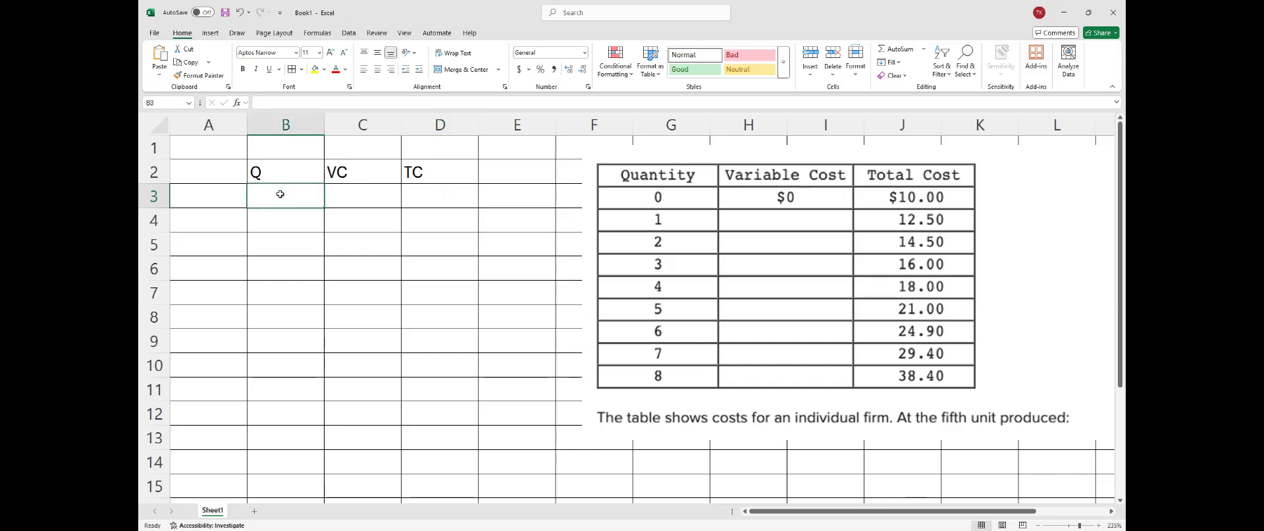
pyautogui.write('0')
pyautogui.press('Return')
pyautogui.write('1')
pyautogui.press('Return')
pyautogui.write('2')
pyautogui.press('Return')
pyautogui.moveTo(280, 194); pyautogui.dragTo(293, 248)
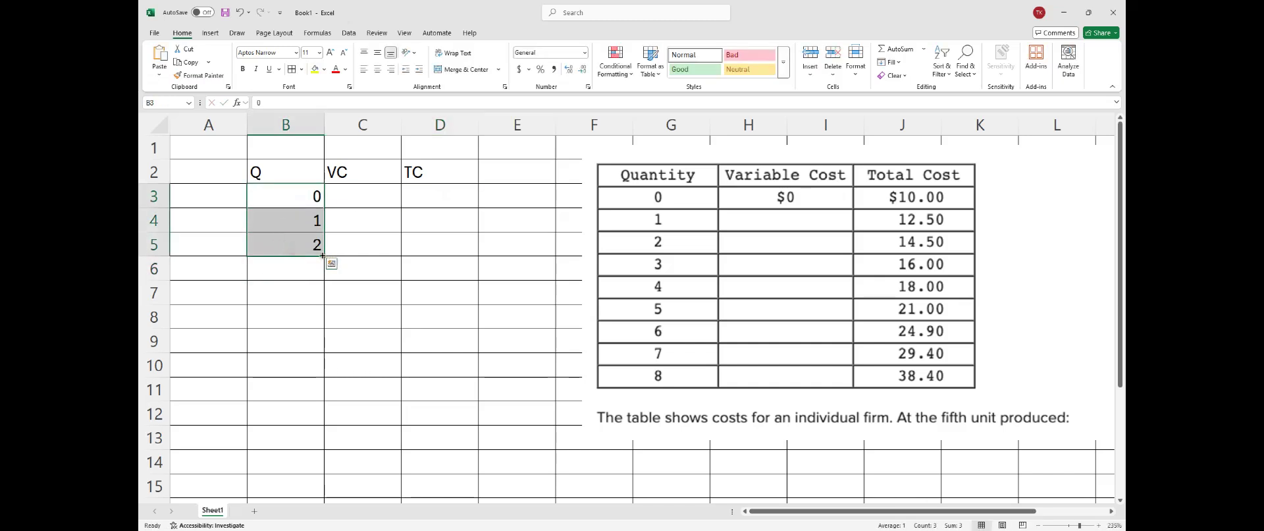
pyautogui.moveTo(325, 256); pyautogui.dragTo(321, 441)
pyautogui.click(454, 366)
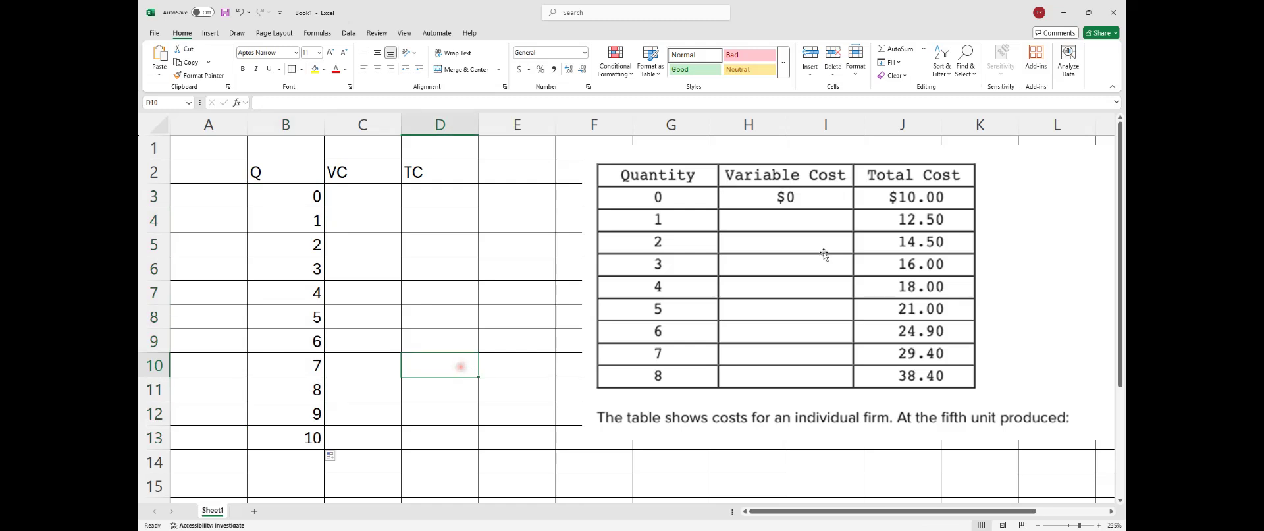
# - Enter the costs for quantity 0: variable cost 0 in C3 and total cost 10 in D3
pyautogui.click(366, 196)
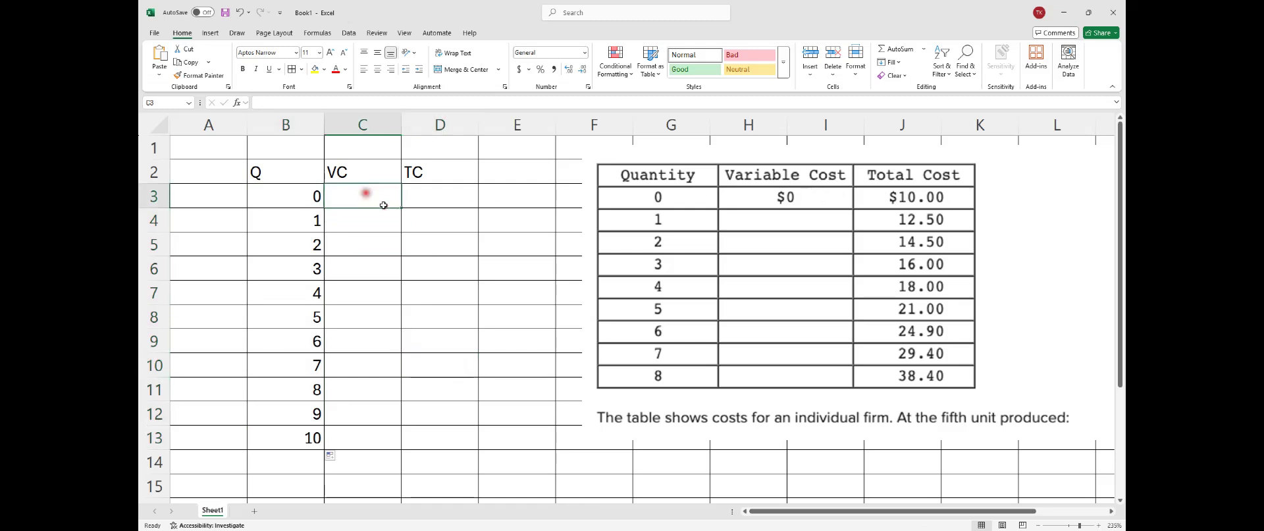
pyautogui.write('0')
pyautogui.click(453, 197)
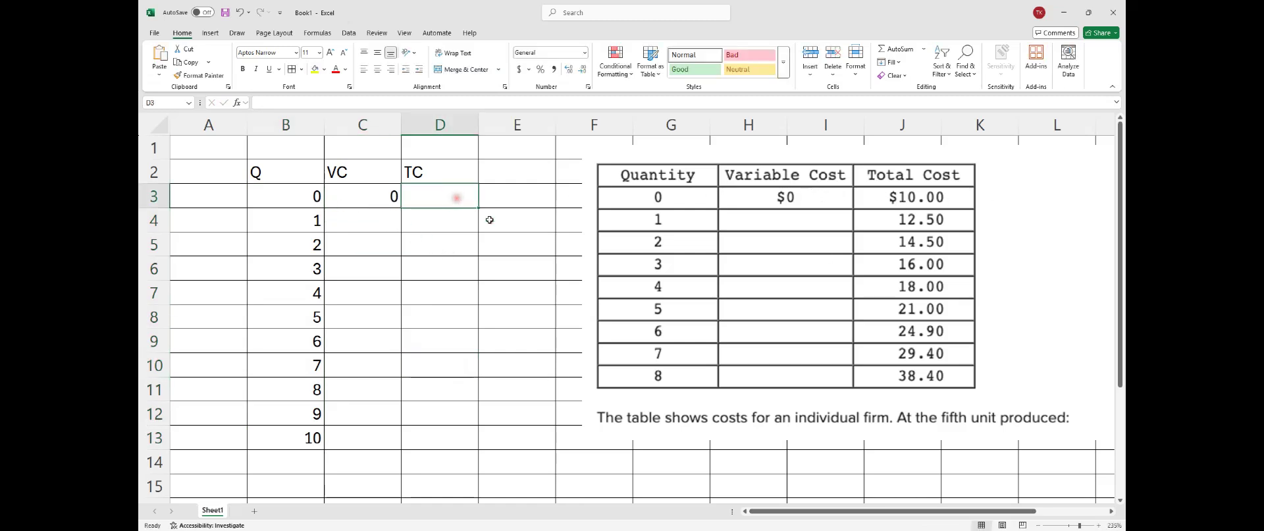
pyautogui.write('10')
pyautogui.press('Return')
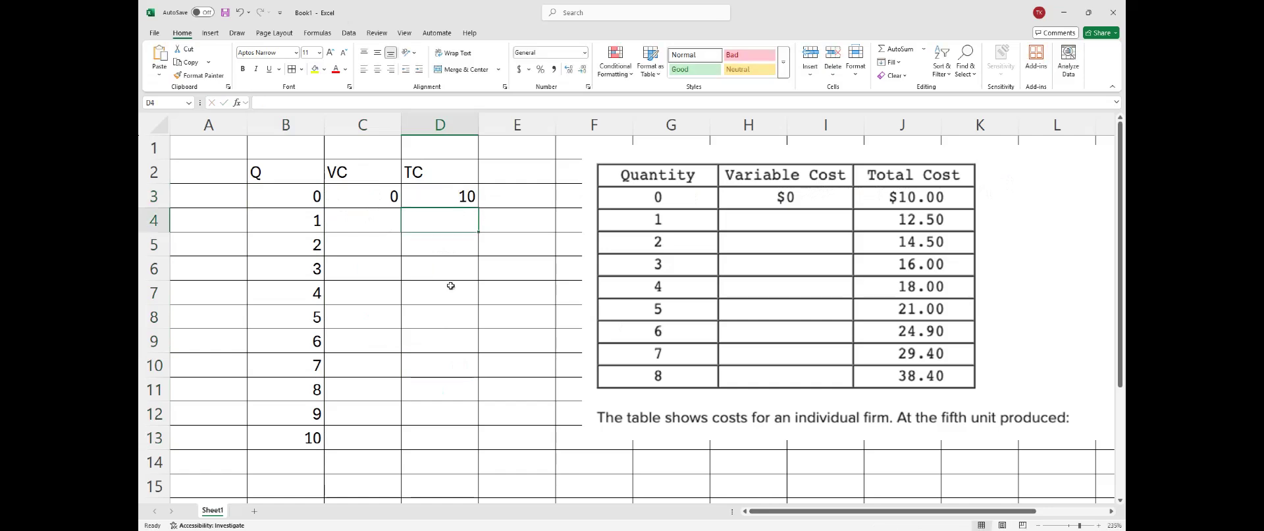
# - Apply the Accounting number format with a dollar sign to the VC and TC cells C3:D13
pyautogui.moveTo(376, 192); pyautogui.dragTo(443, 432)
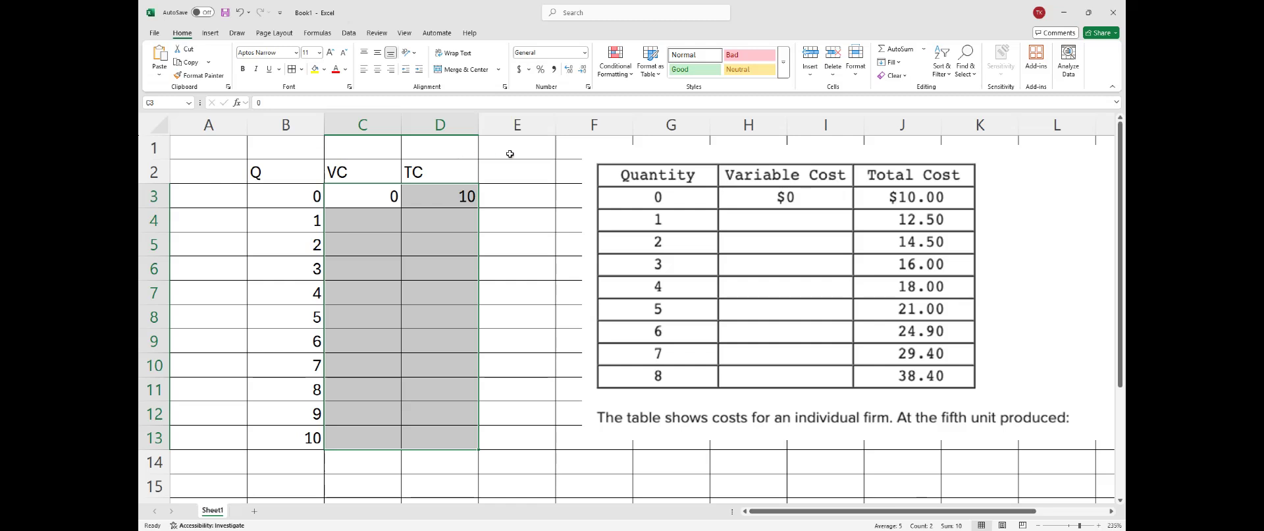
pyautogui.click(520, 68)
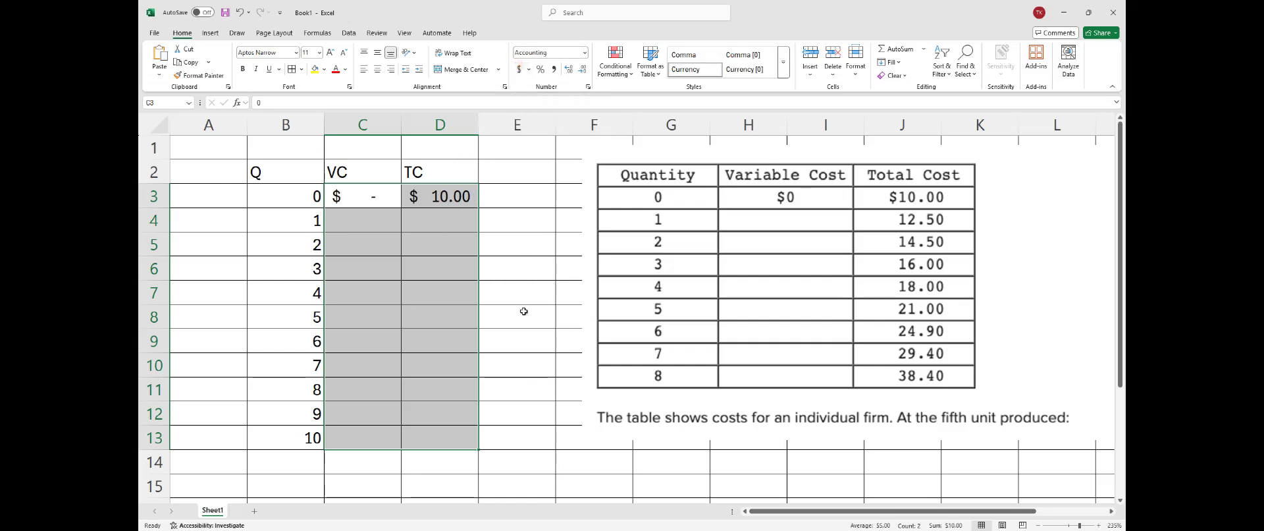
pyautogui.click(370, 197)
pyautogui.click(369, 220)
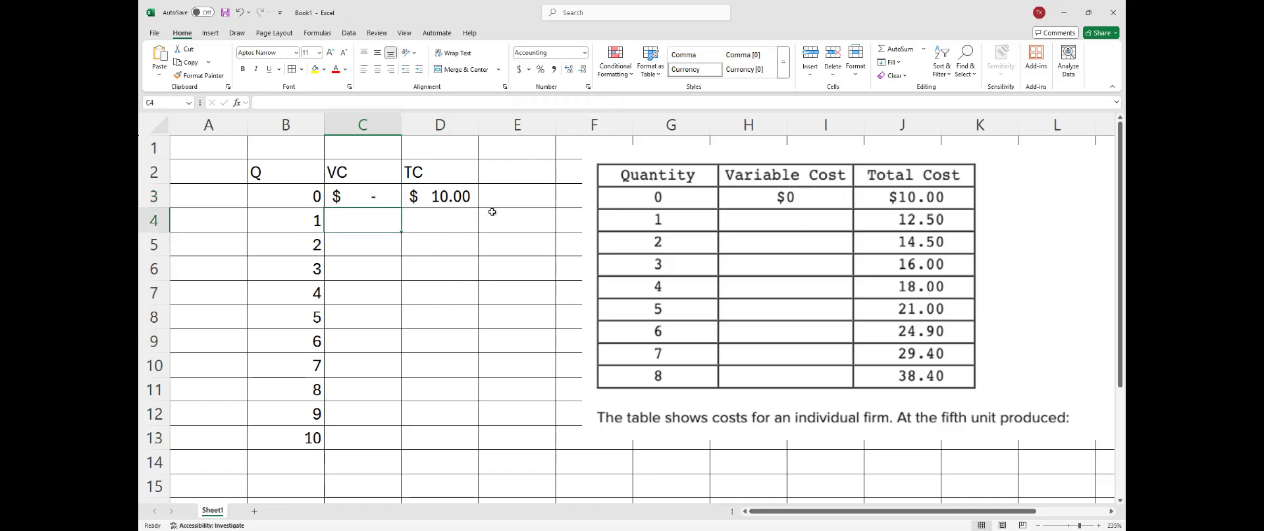
# - Enter the total costs 12.50, 14.50, 16 and 18 for quantities 1 to 4 in D4:D7
pyautogui.click(422, 224)
pyautogui.write('12.50')
pyautogui.press('Return')
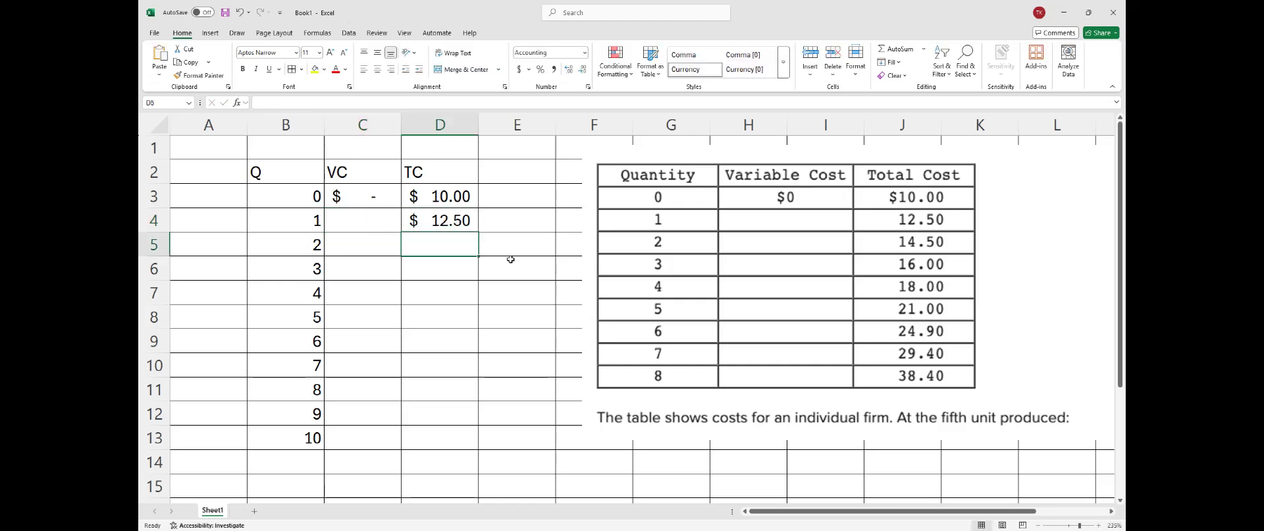
pyautogui.write('14.50')
pyautogui.press('Return')
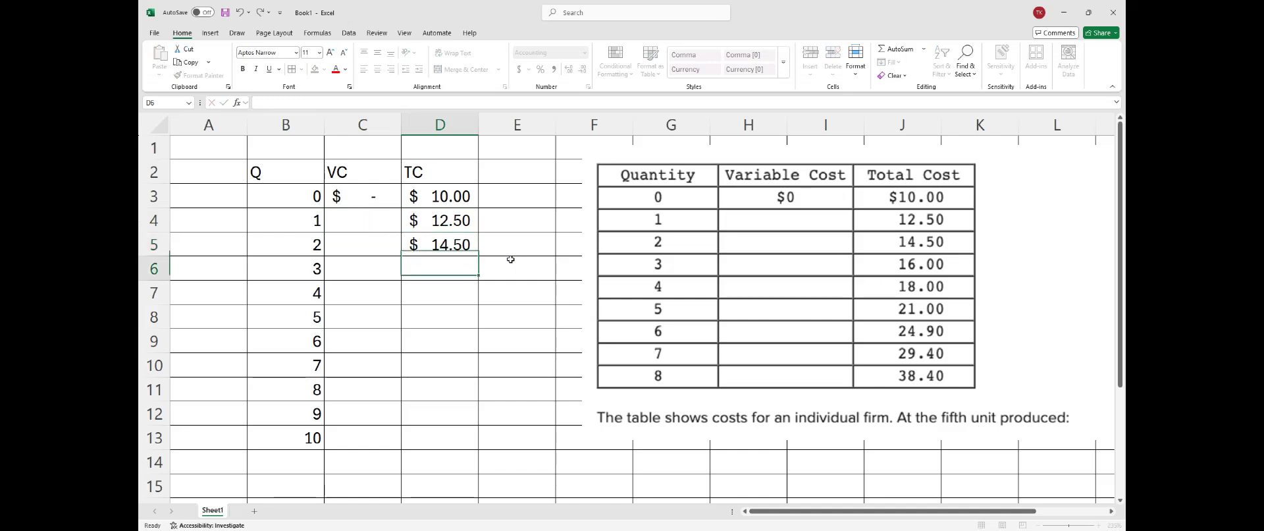
pyautogui.write('16')
pyautogui.press('Return')
pyautogui.write('18')
pyautogui.press('Return')
# - Enter the total costs 21, 24.90, 29.40 and 38.40 in D8:D11, and clear the surplus quantities in B12:B13
pyautogui.write('21')
pyautogui.press('Return')
pyautogui.write('24.9')
pyautogui.press('Return')
pyautogui.write('2')
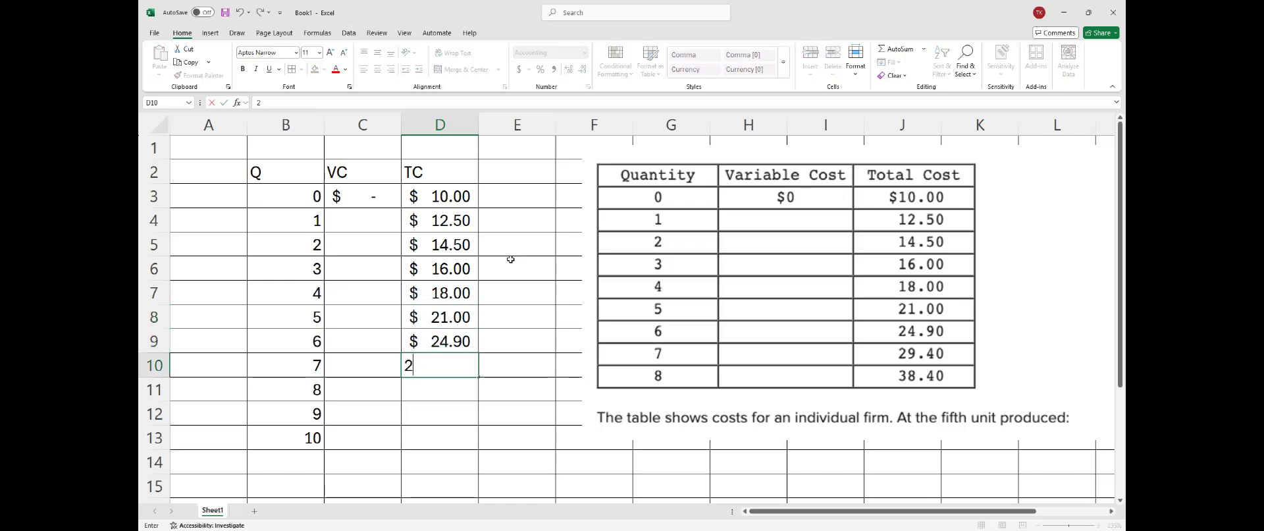
pyautogui.write('9.4')
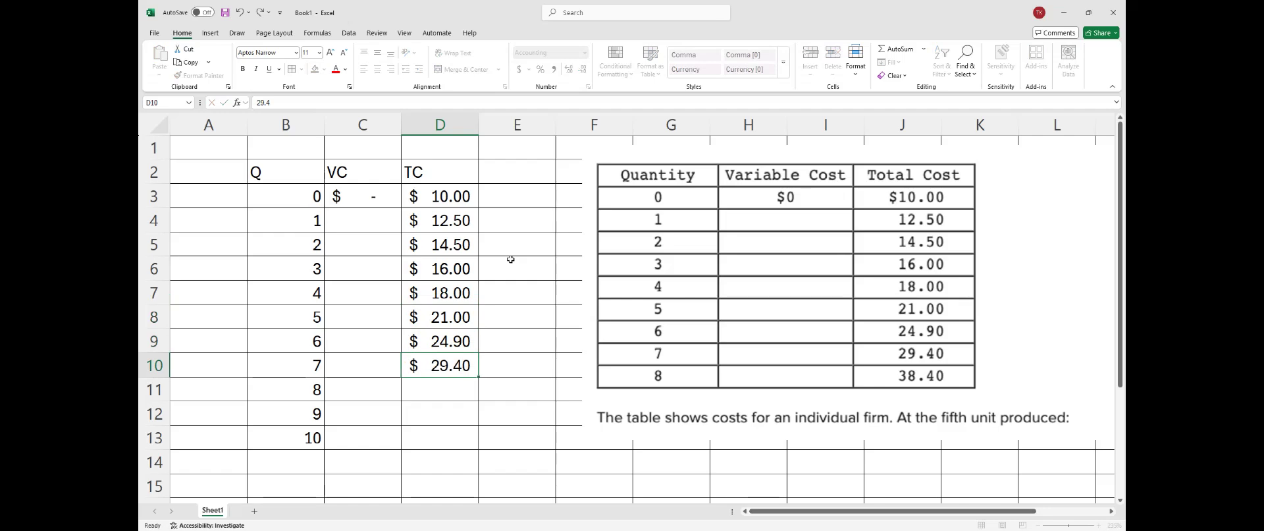
pyautogui.press('Return')
pyautogui.write('38')
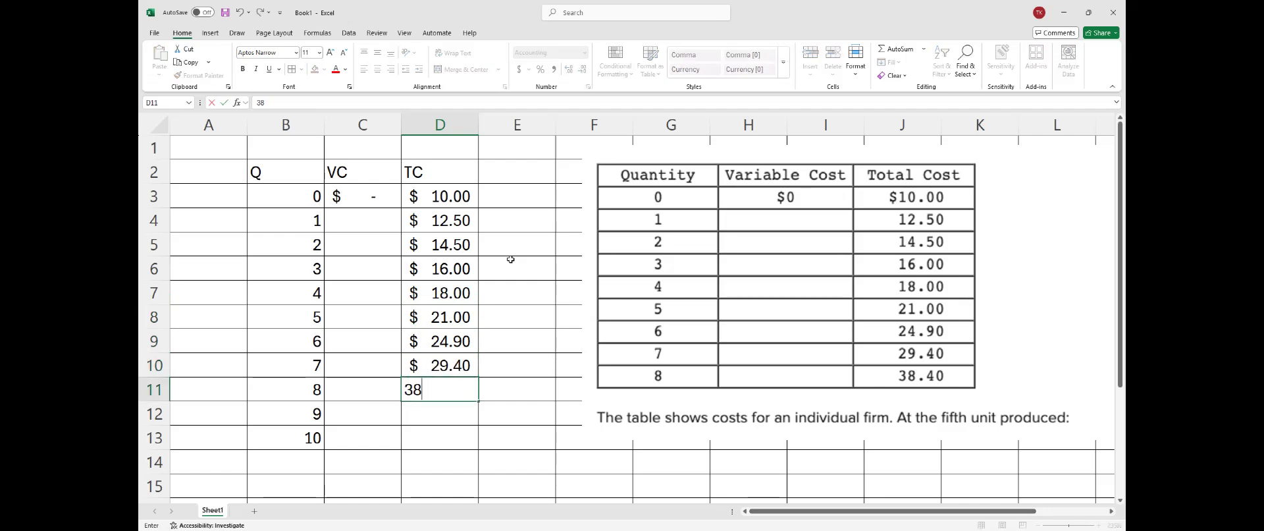
pyautogui.write('.40')
pyautogui.press('Return')
pyautogui.moveTo(279, 417); pyautogui.dragTo(300, 438)
pyautogui.press('Delete')
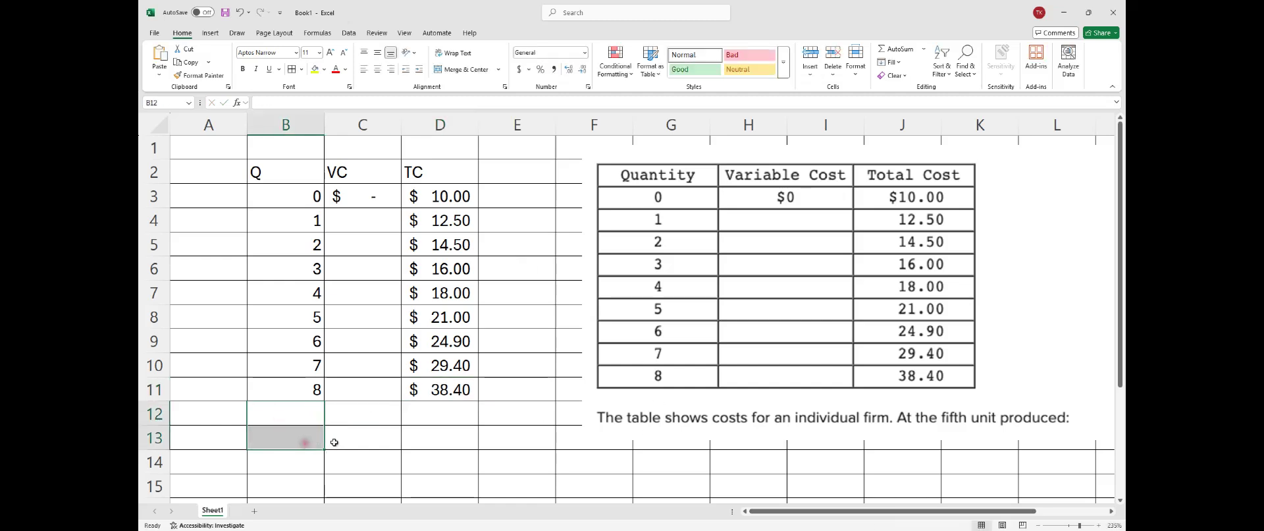
pyautogui.click(376, 223)
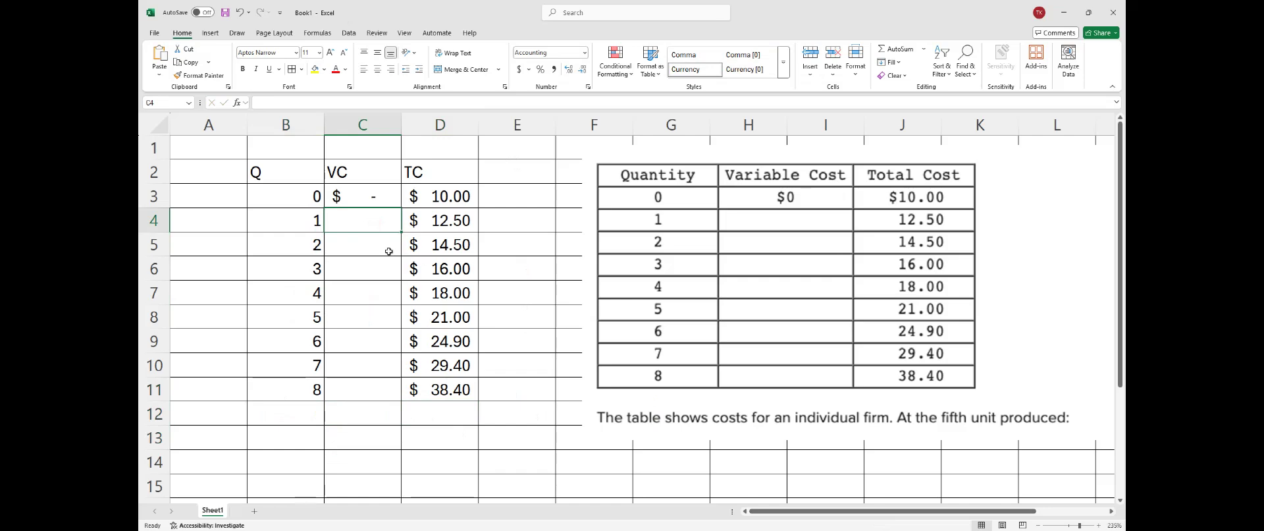
pyautogui.write('=')
pyautogui.click(377, 154)
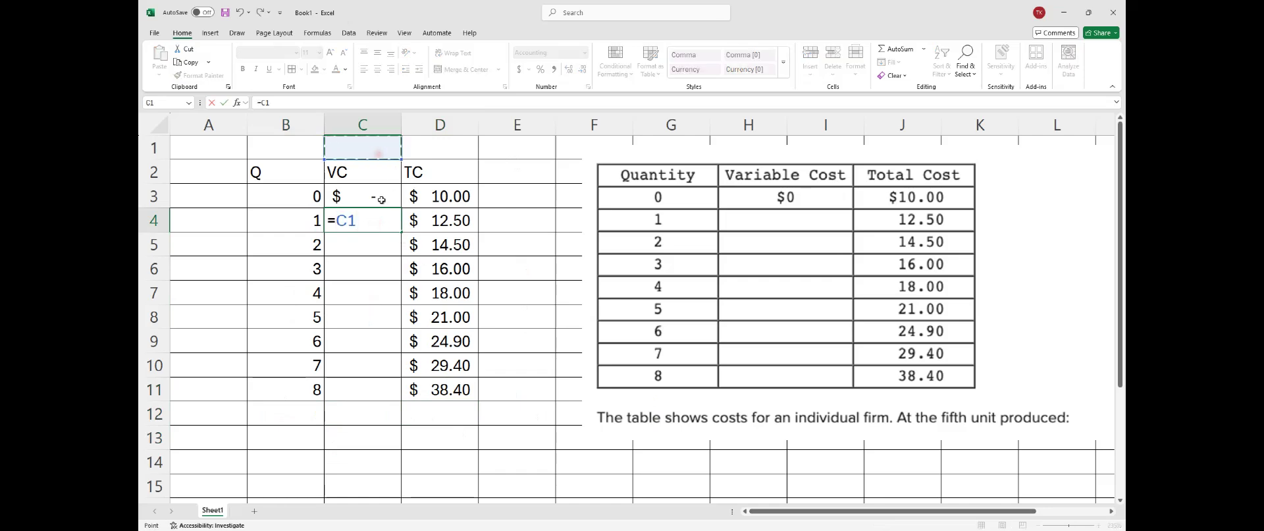
pyautogui.press('Escape')
pyautogui.click(373, 150)
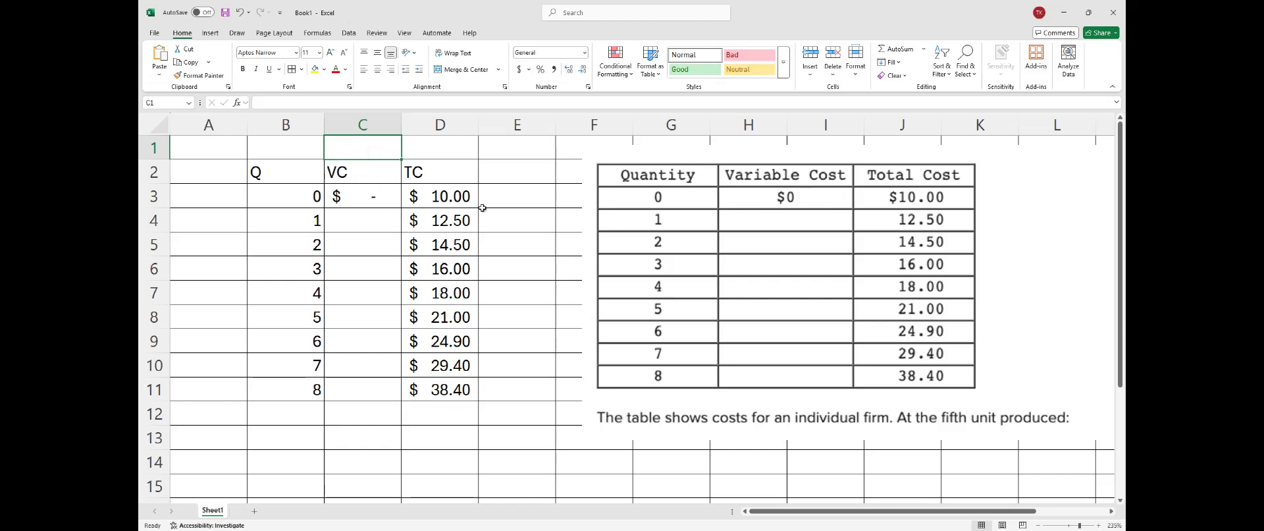
# - Write the note "TC = VC+FC" in D1 above the TC heading and widen column D to fit it
pyautogui.click(422, 151)
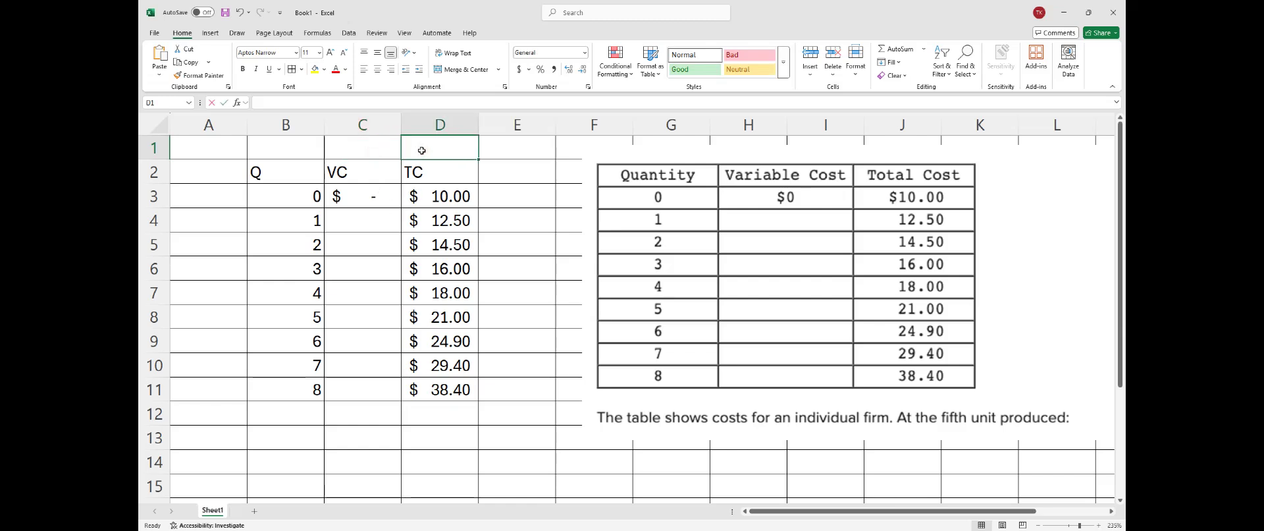
pyautogui.write('TC = VC')
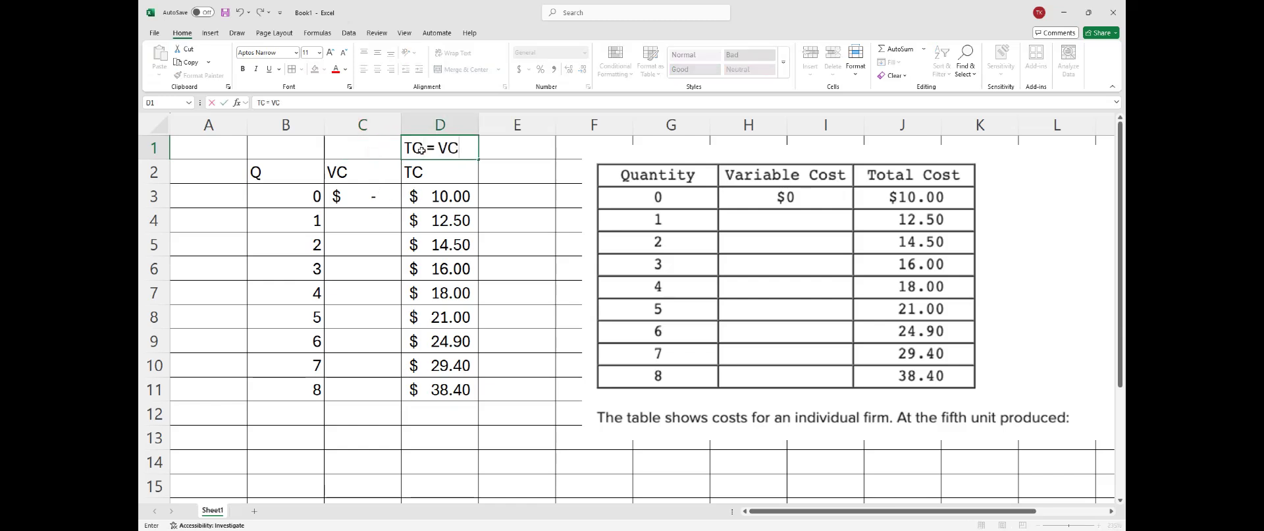
pyautogui.write('+FC')
pyautogui.press('Return')
pyautogui.moveTo(479, 125); pyautogui.dragTo(490, 126)
# - Write the note "VC = TC-FC" in C1 above the VC heading and widen column C to fit it
pyautogui.click(391, 155)
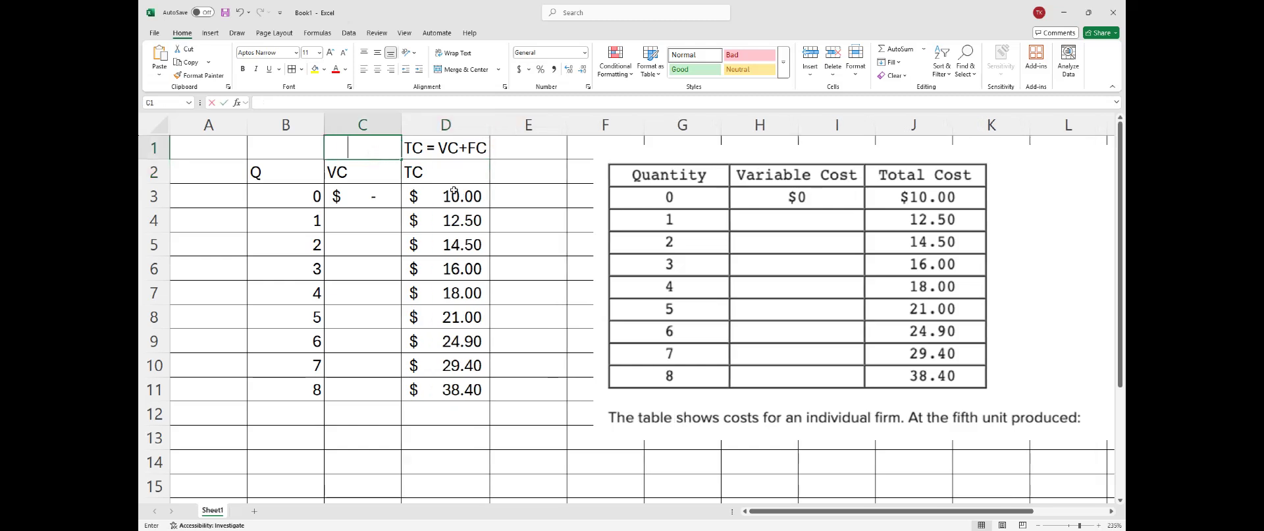
pyautogui.write('VC = TC-')
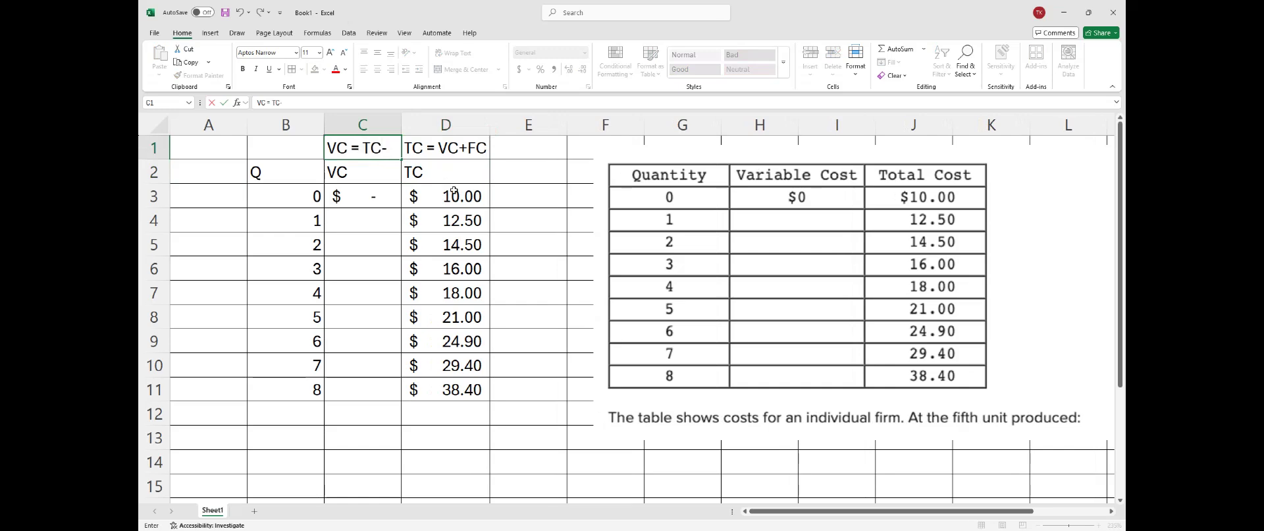
pyautogui.write('FC')
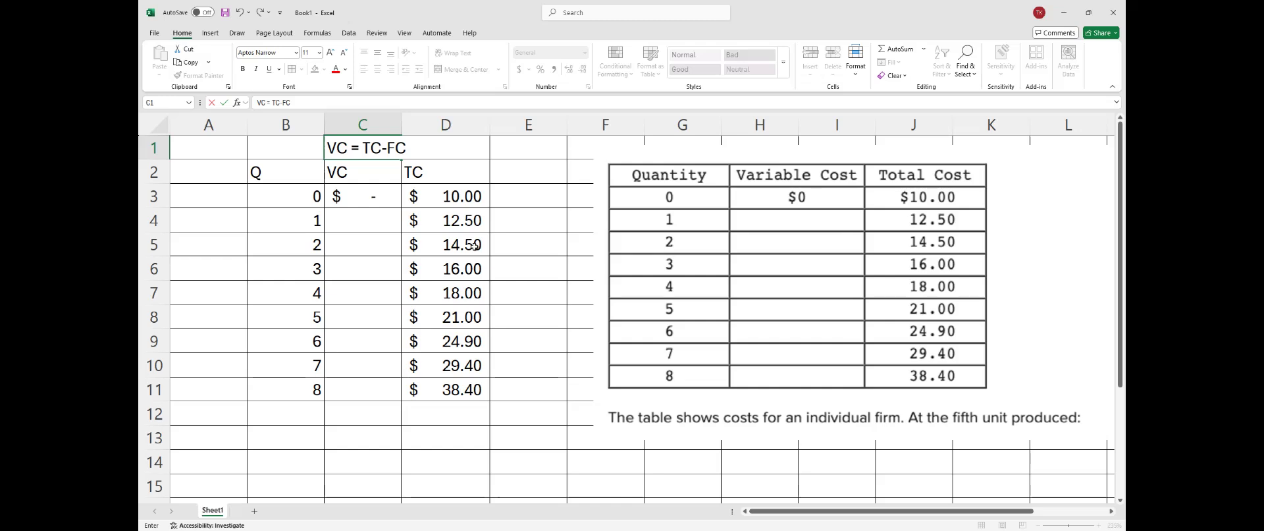
pyautogui.press('Return')
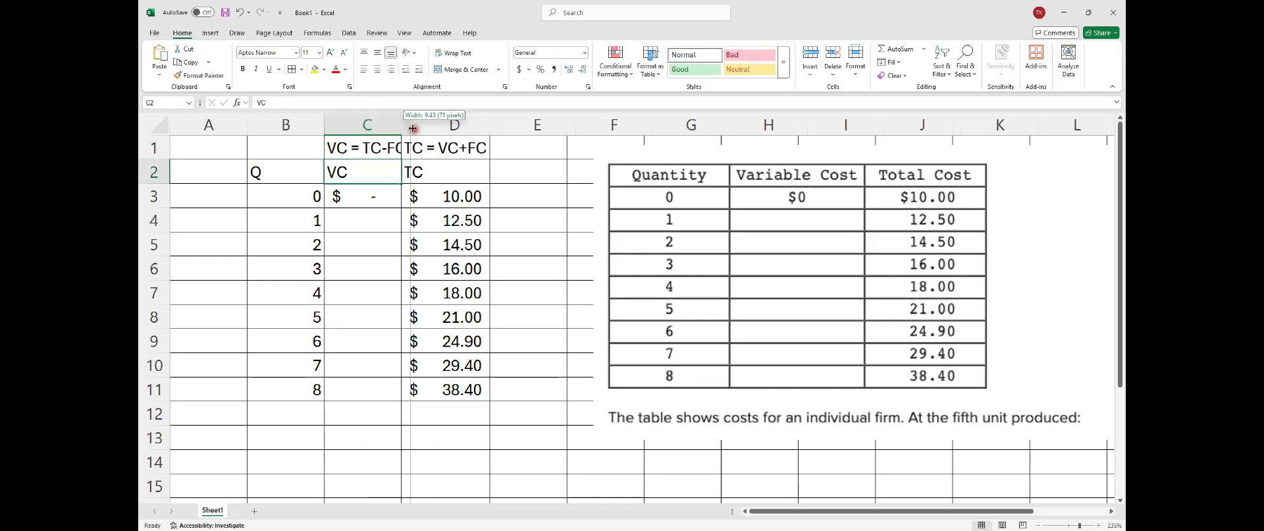
pyautogui.doubleClick(401, 124)
pyautogui.click(380, 219)
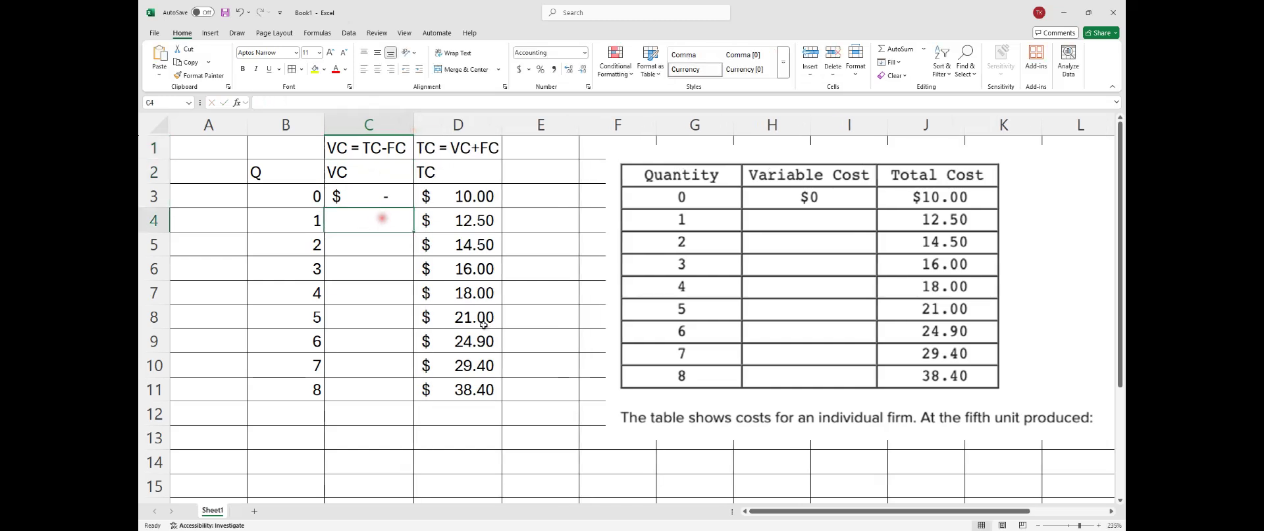
pyautogui.write('=')
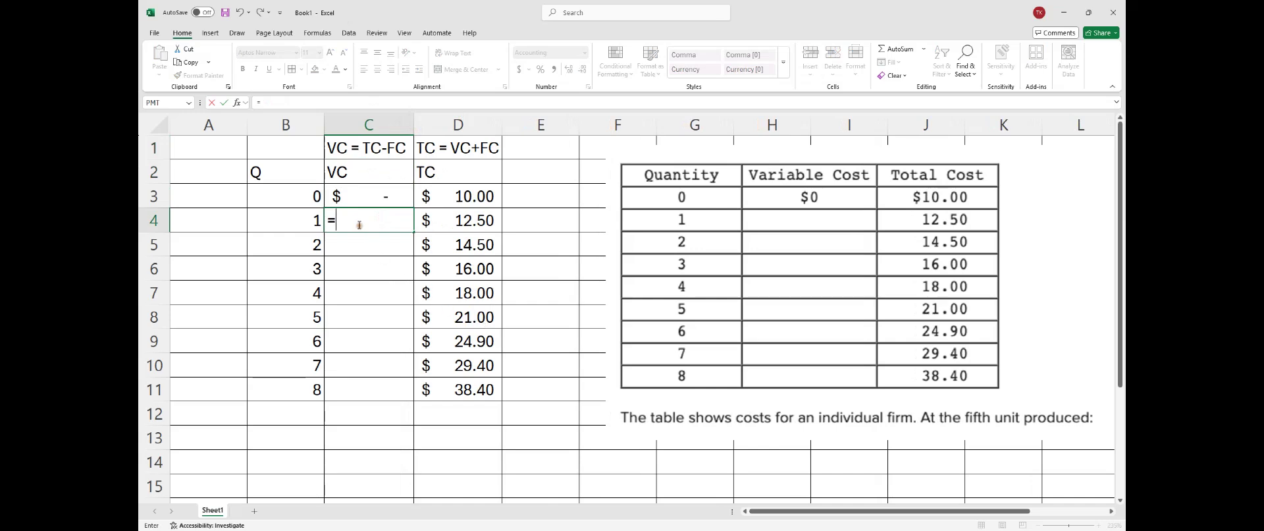
pyautogui.click(460, 220)
pyautogui.write('-')
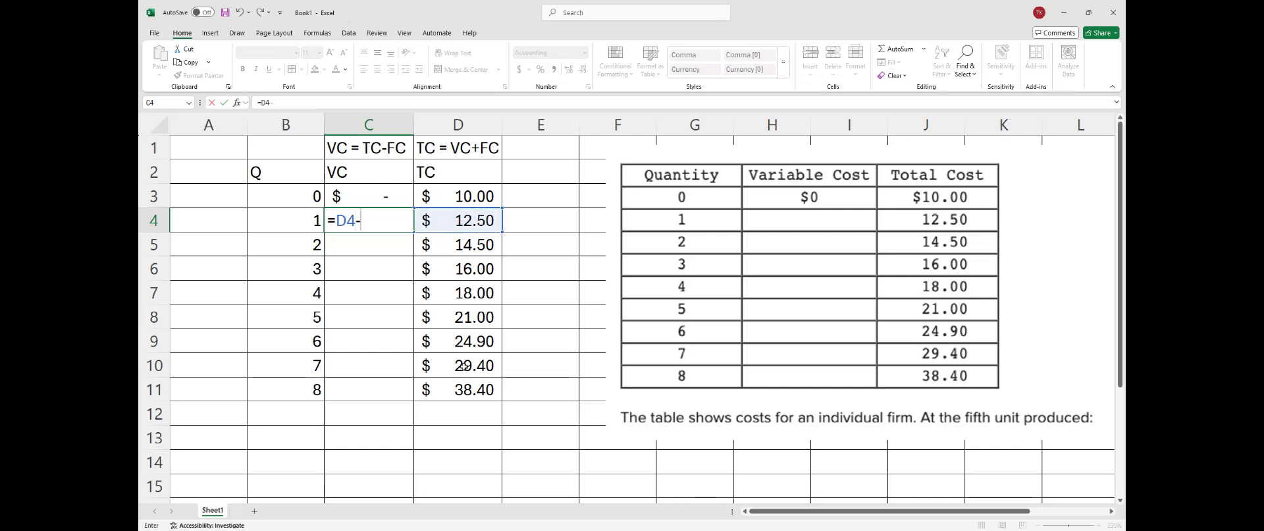
pyautogui.press('Escape')
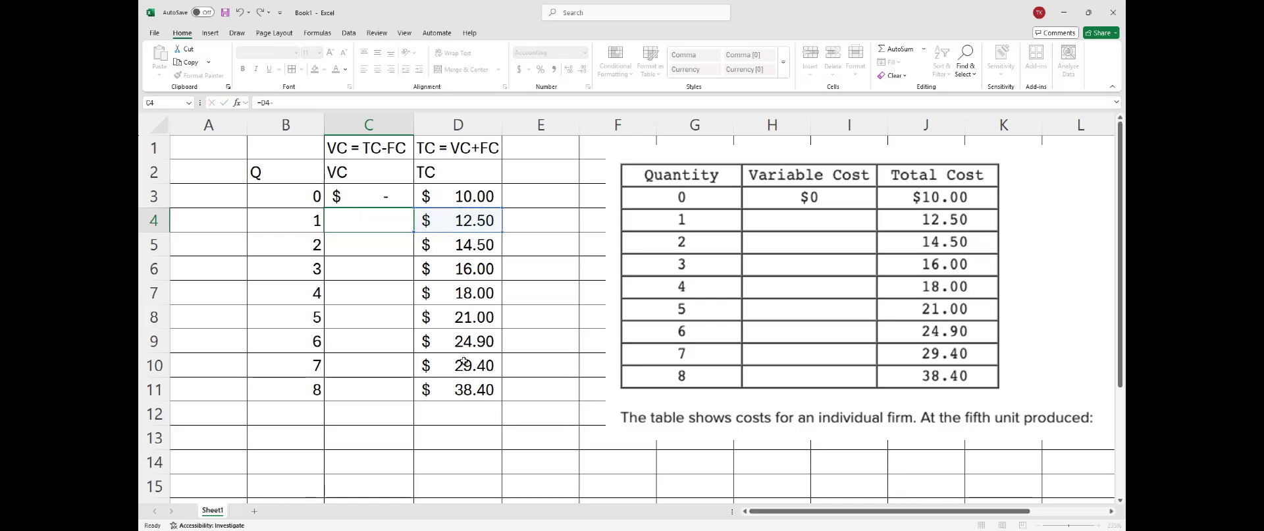
# - Abandon the unfinished formula in C4 and write the label "FC =" in A1
pyautogui.click(510, 154)
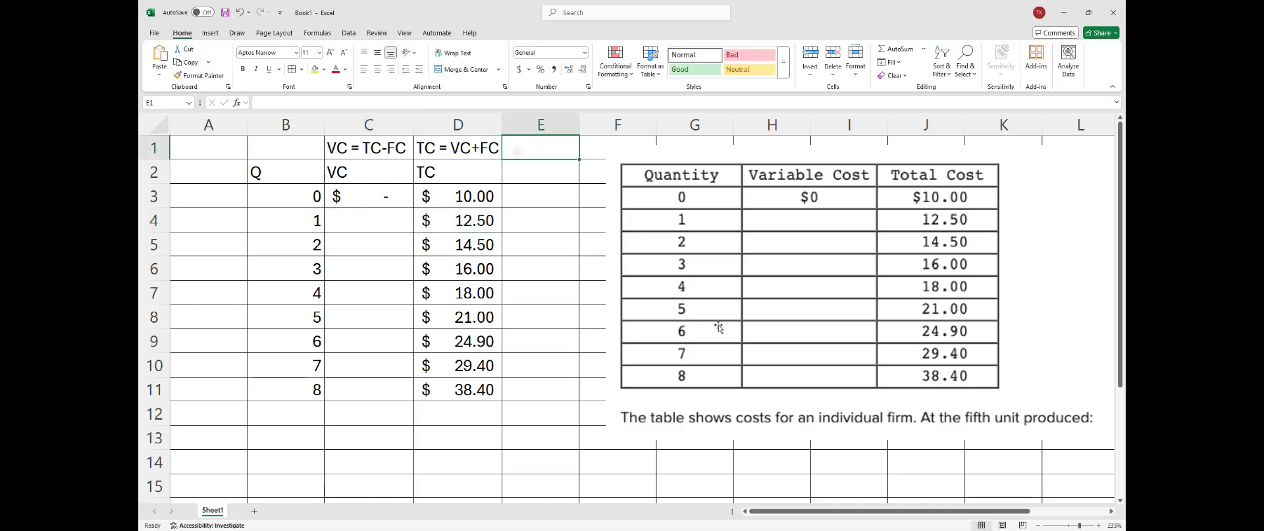
pyautogui.click(221, 167)
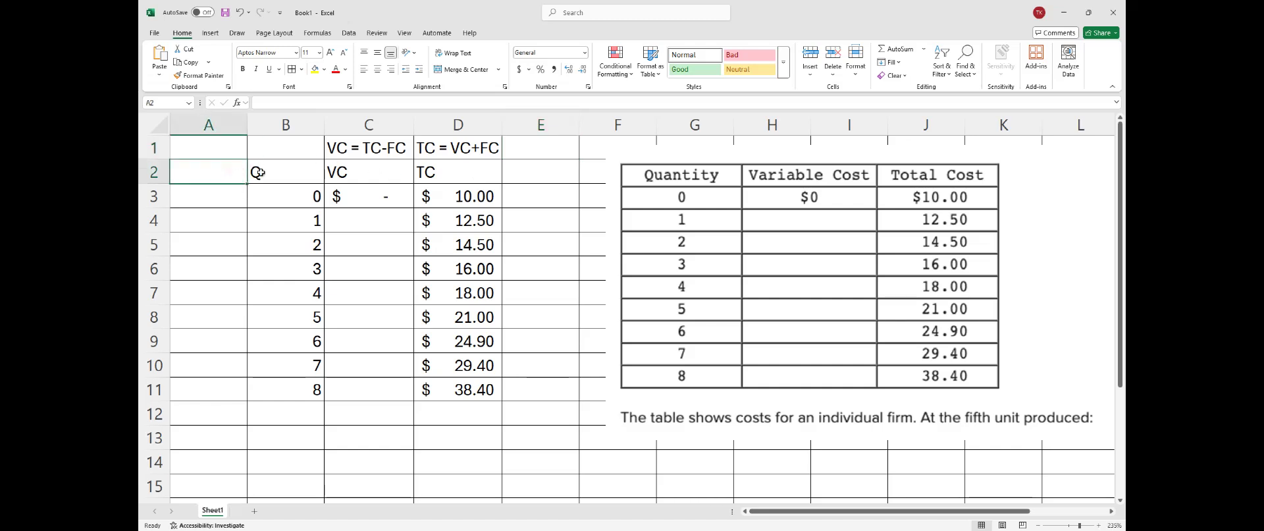
pyautogui.click(219, 146)
pyautogui.write('FC')
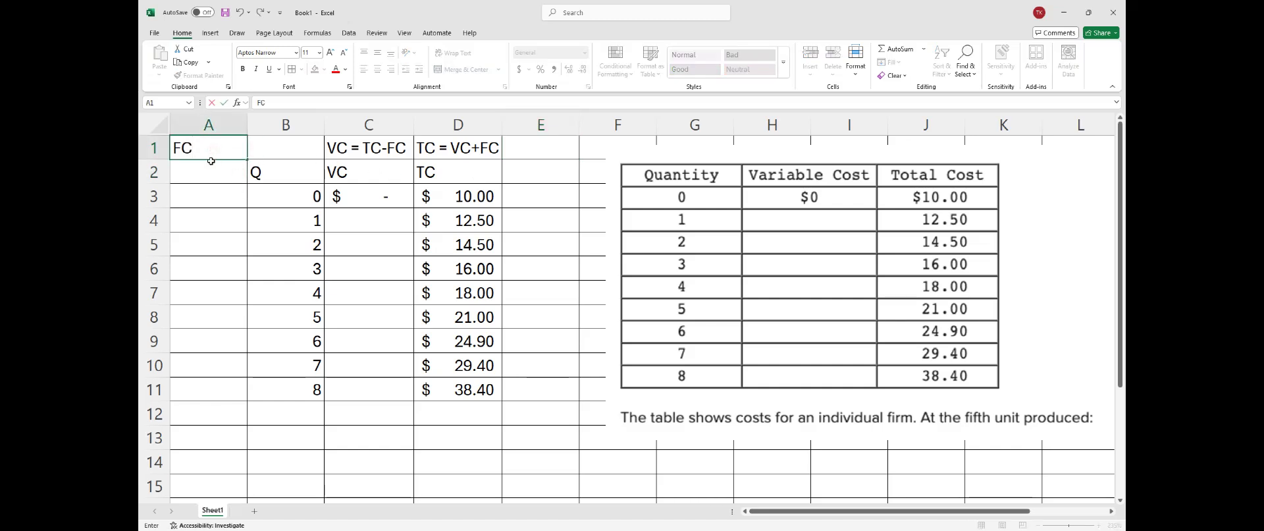
pyautogui.write(' =')
pyautogui.press('Tab')
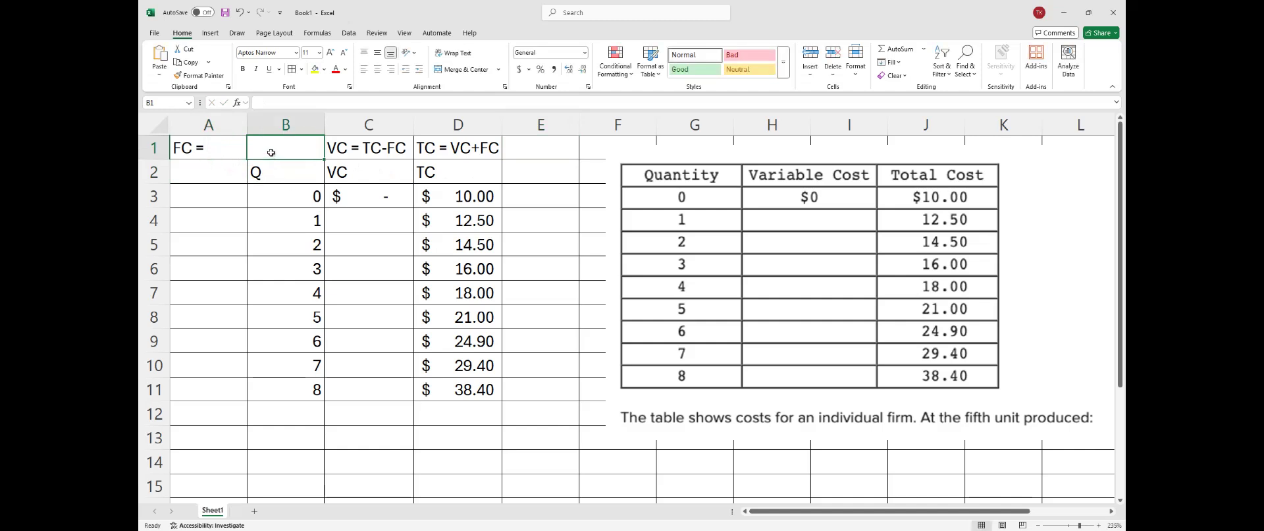
# - Move the "FC =" label from A1 to B13 below the table and enter 10 beside it in C13
pyautogui.moveTo(199, 158)
pyautogui.mouseDown()
pyautogui.moveTo(260, 154)
pyautogui.moveTo(302, 447)
pyautogui.mouseUp()
pyautogui.click(364, 443)
pyautogui.write('10')
pyautogui.press('Return')
pyautogui.click(339, 442)
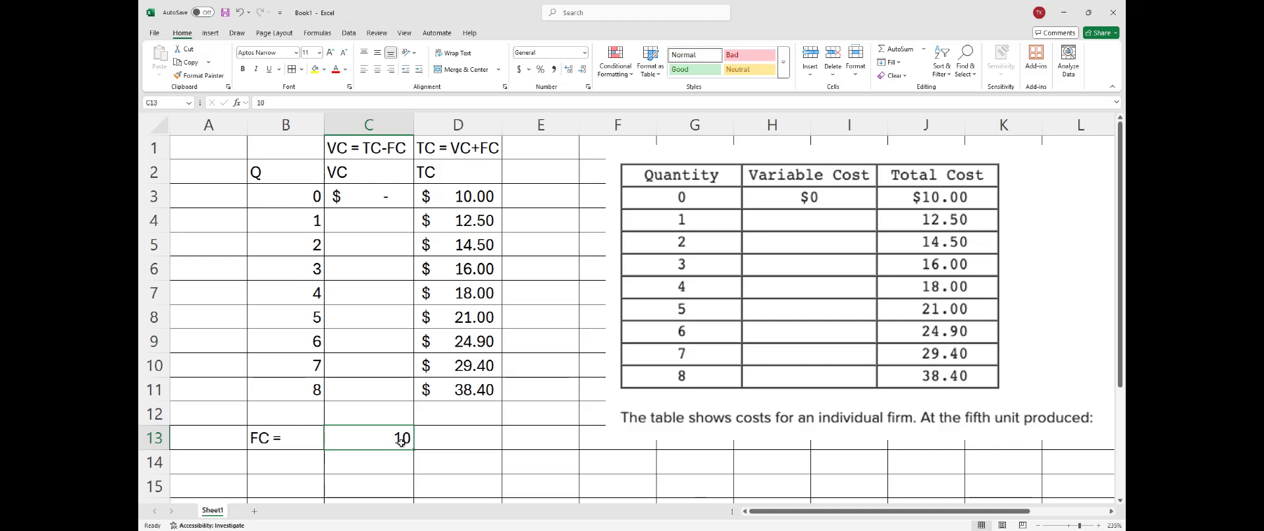
# - Calculate the variable cost for quantity 1 in C4 with =D4-$C$13, keeping the fixed cost reference absolute
pyautogui.click(381, 214)
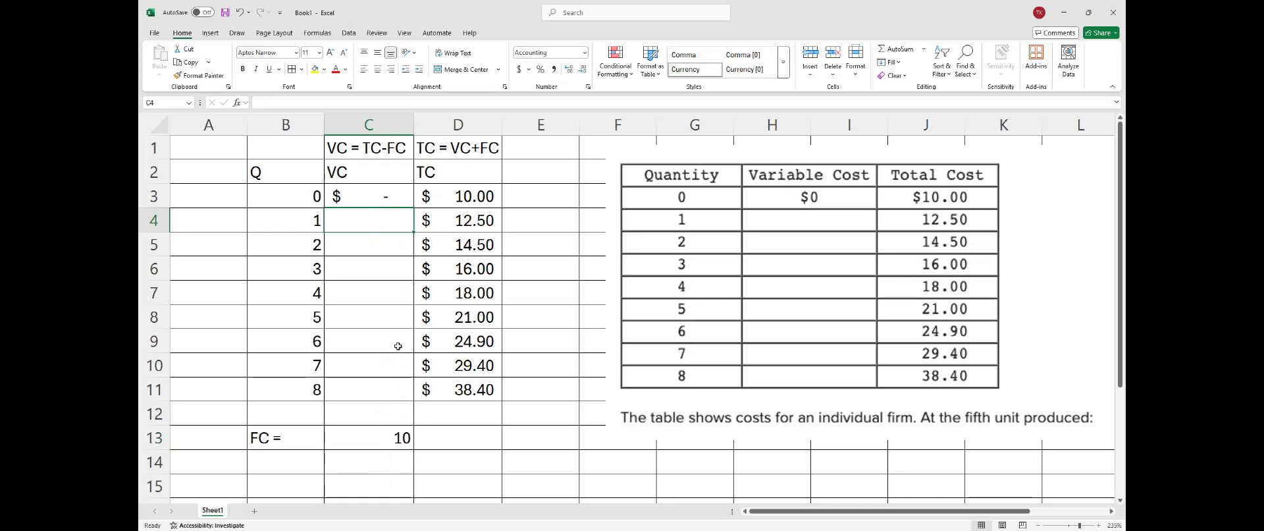
pyautogui.write('=')
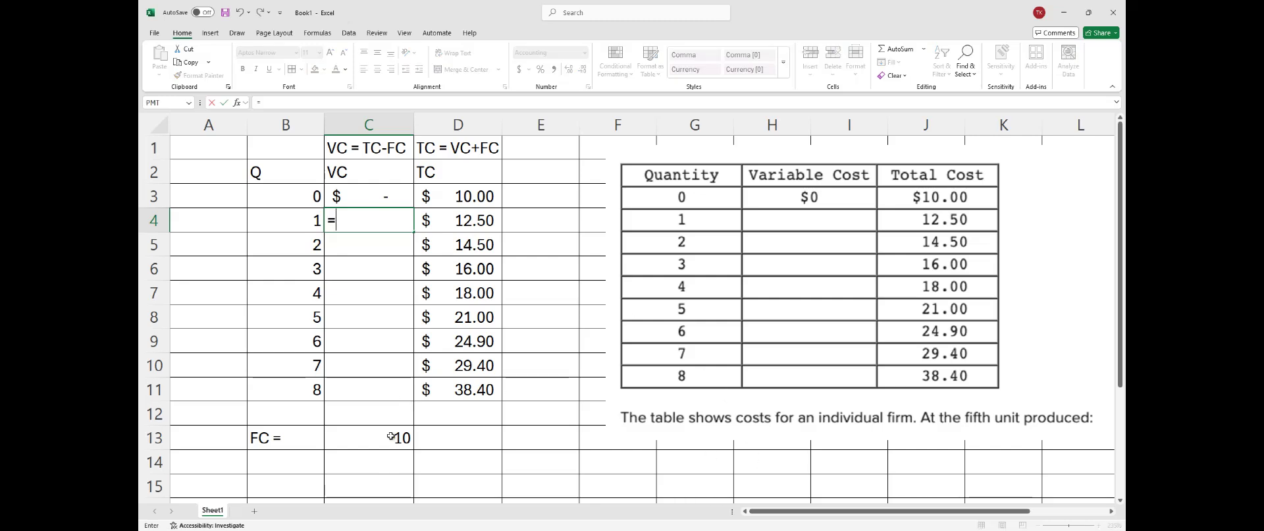
pyautogui.click(467, 225)
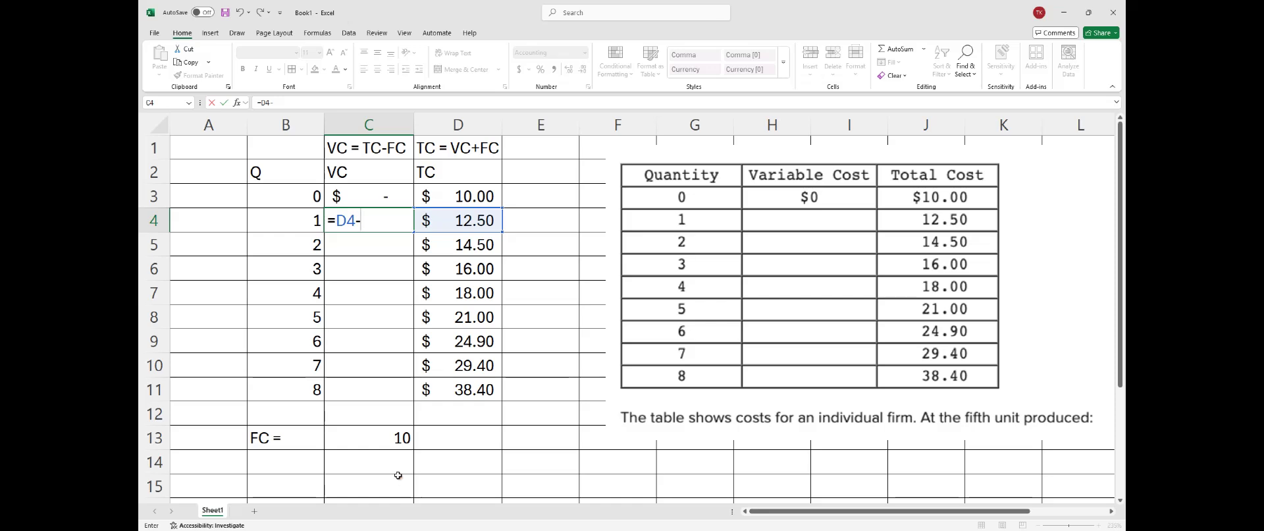
pyautogui.click(393, 438)
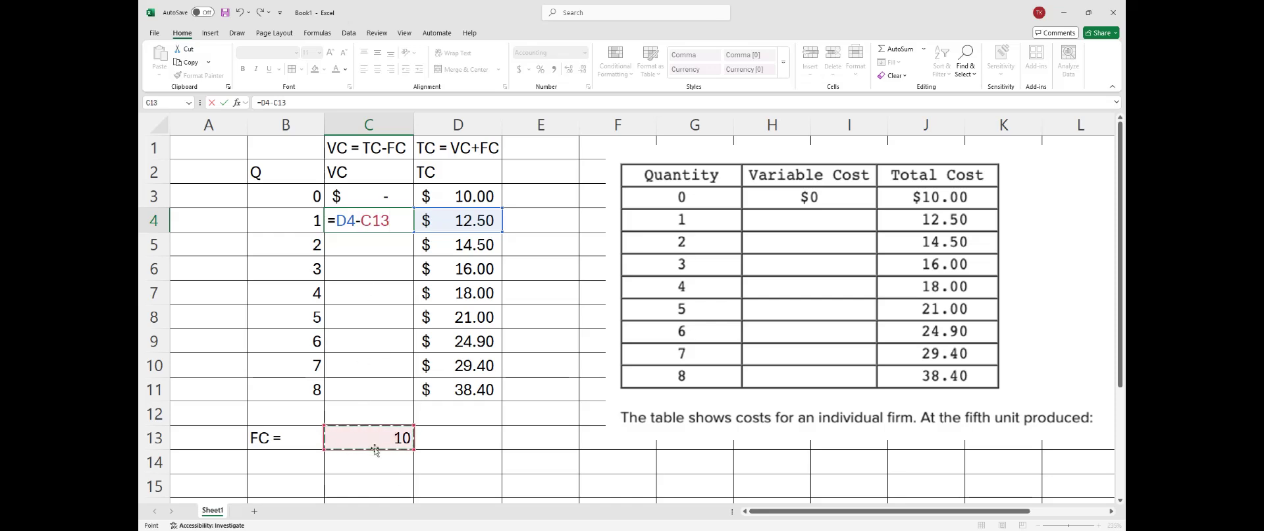
pyautogui.doubleClick(376, 220)
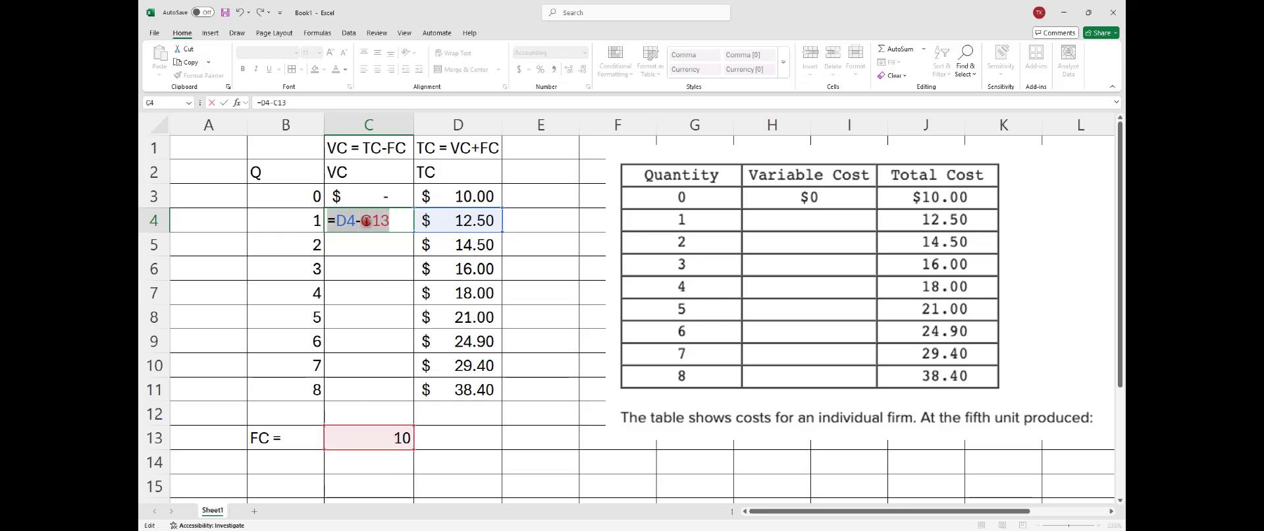
pyautogui.press('F4')
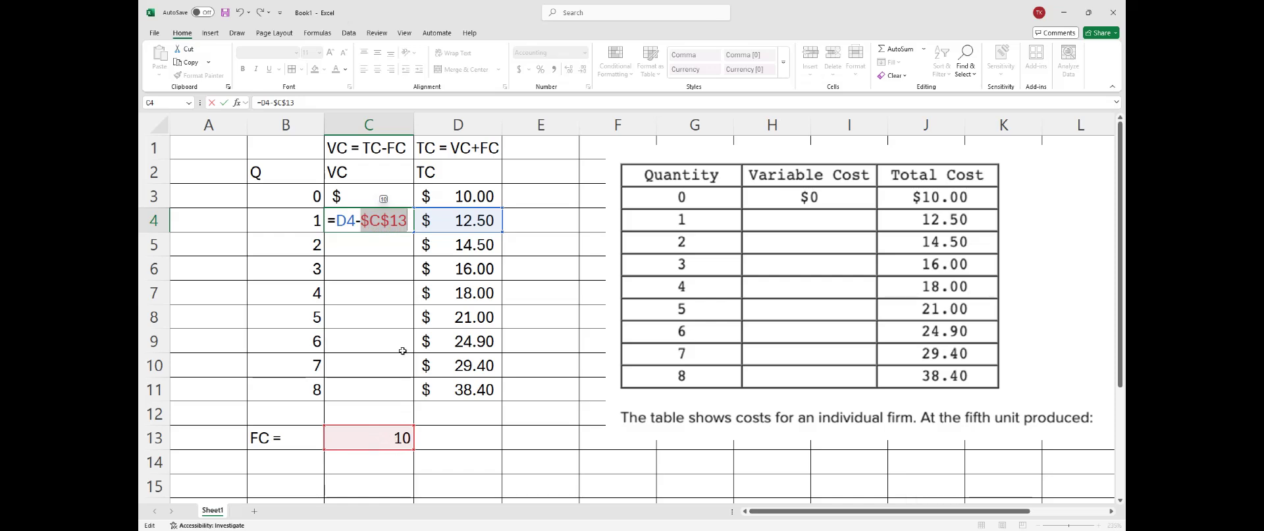
pyautogui.press('Return')
# - Fill the variable cost formula from C4 down through C11 for quantities 2 to 8
pyautogui.click(382, 223)
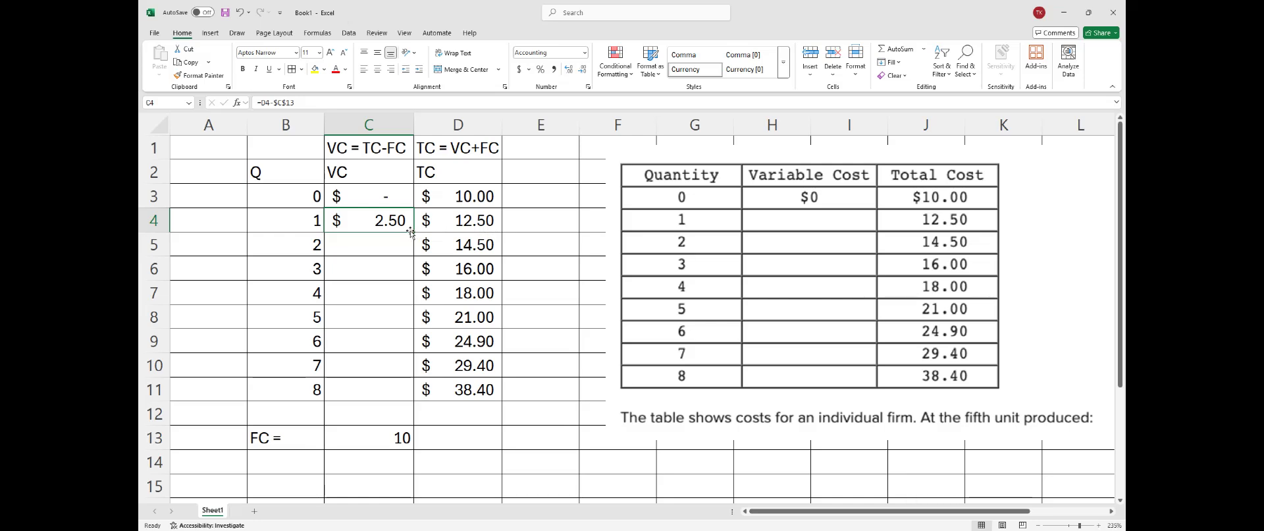
pyautogui.moveTo(412, 231)
pyautogui.mouseDown()
pyautogui.moveTo(401, 404)
pyautogui.moveTo(379, 220)
pyautogui.moveTo(372, 393)
pyautogui.mouseUp()
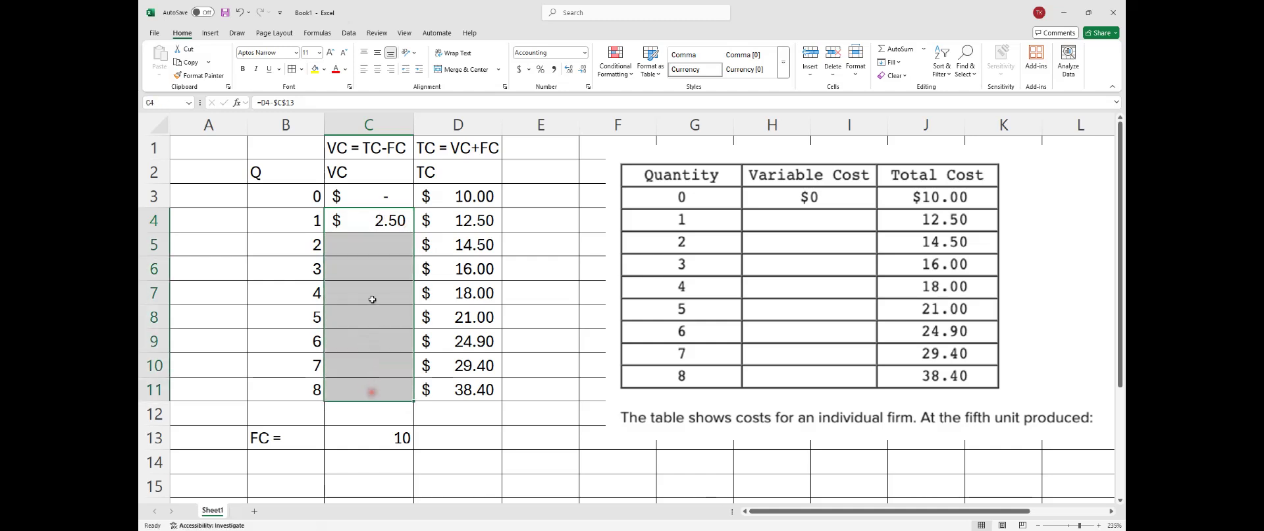
pyautogui.hotkey('ctrl', 'd')
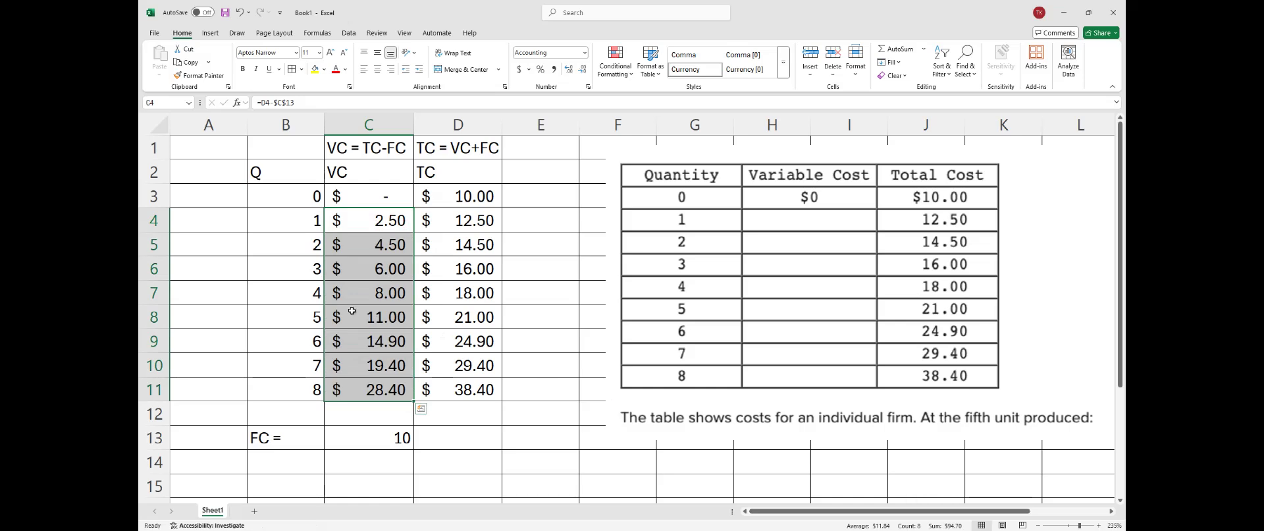
pyautogui.click(391, 415)
pyautogui.click(398, 292)
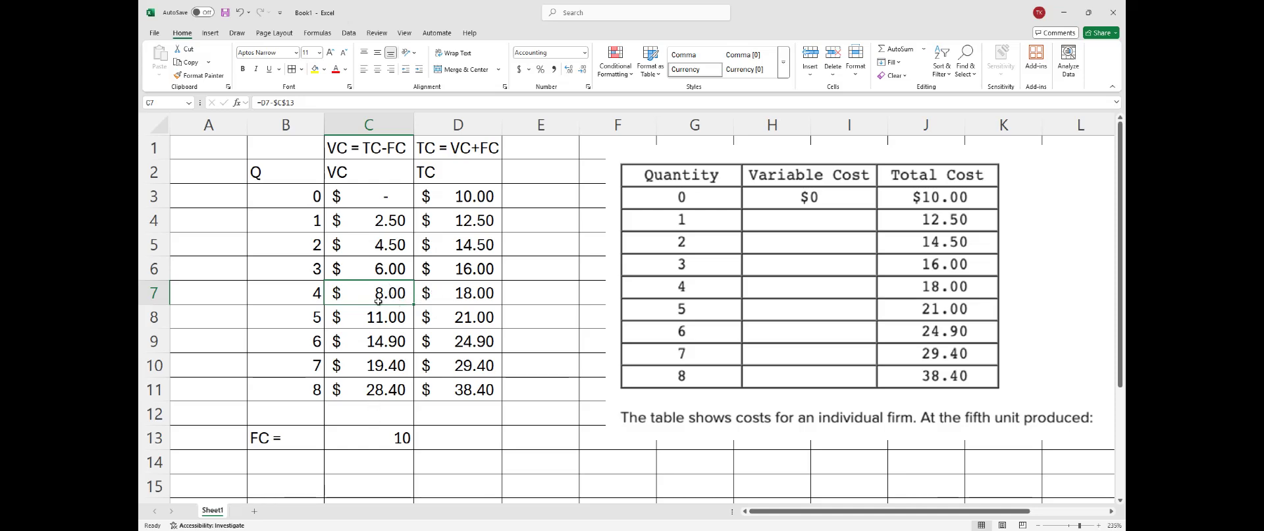
# - Try a fixed cost of 6 in C13, and set it back to 10
pyautogui.click(398, 444)
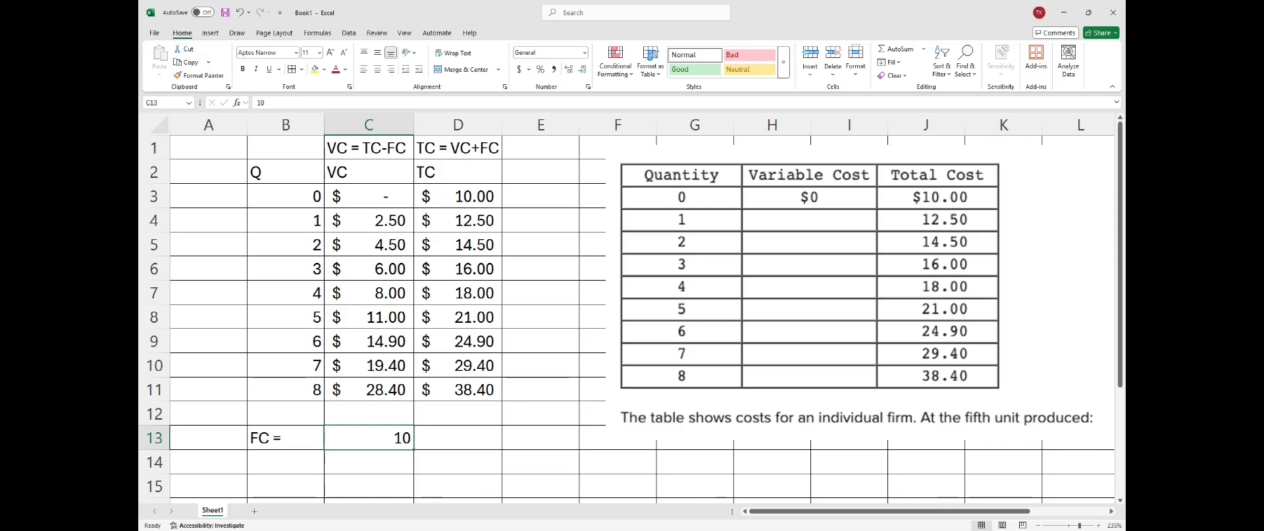
pyautogui.write('6')
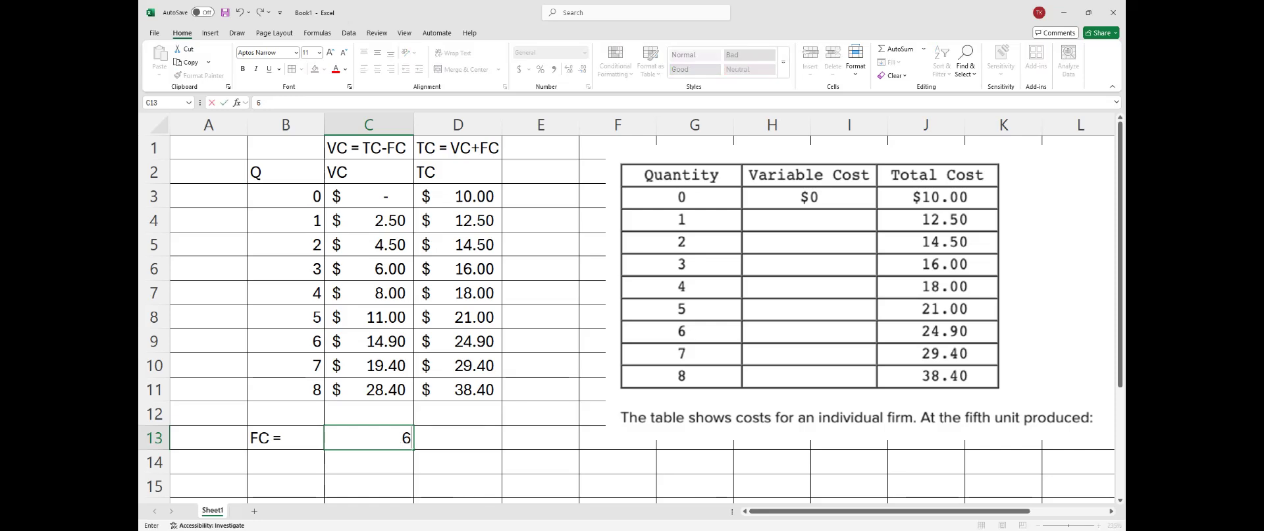
pyautogui.press('Return')
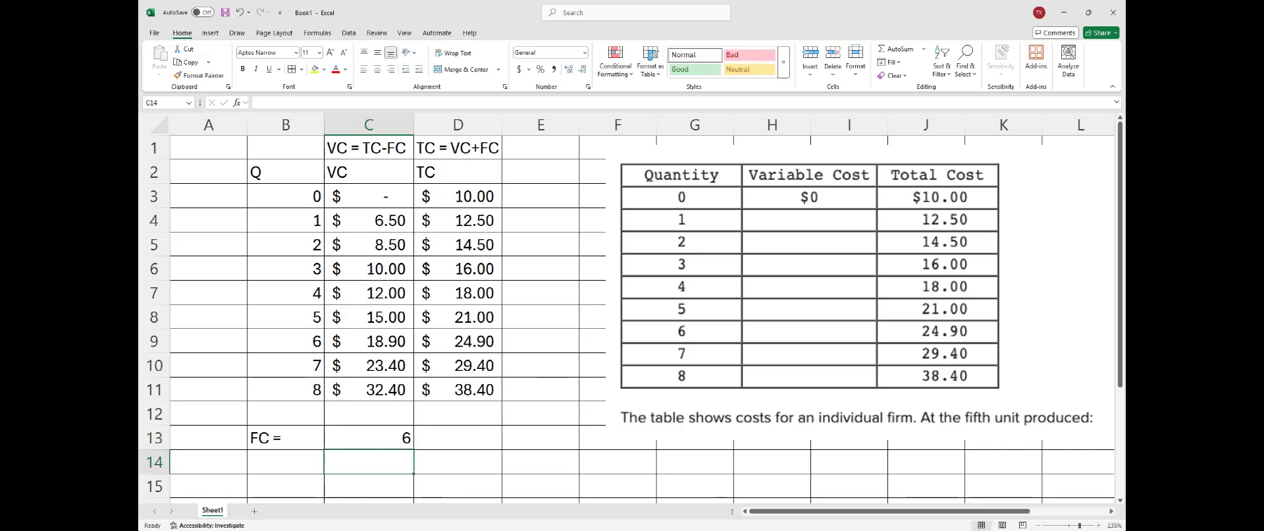
pyautogui.click(394, 438)
pyautogui.write('10')
pyautogui.press('Return')
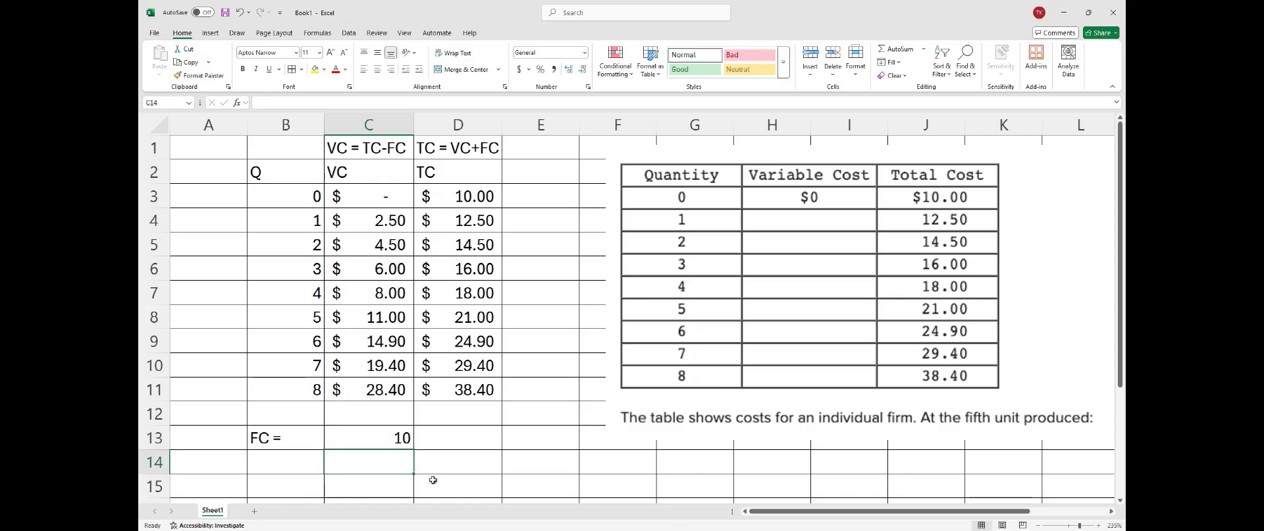
# - Add the heading MC in E2 for a marginal cost column beside TC
pyautogui.click(556, 153)
pyautogui.click(553, 175)
pyautogui.write('MC')
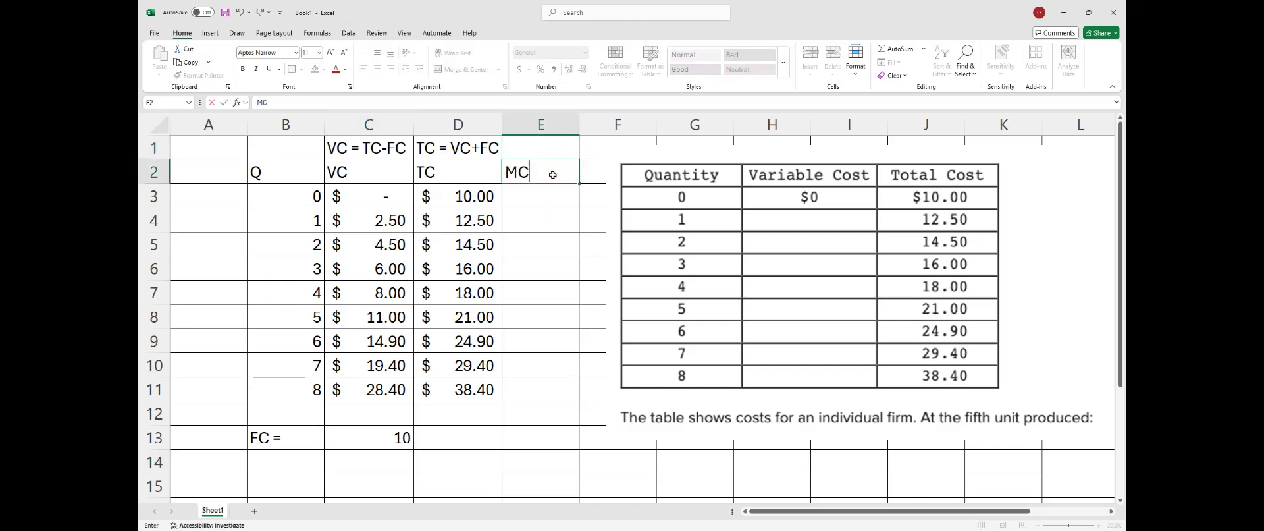
pyautogui.press('Return')
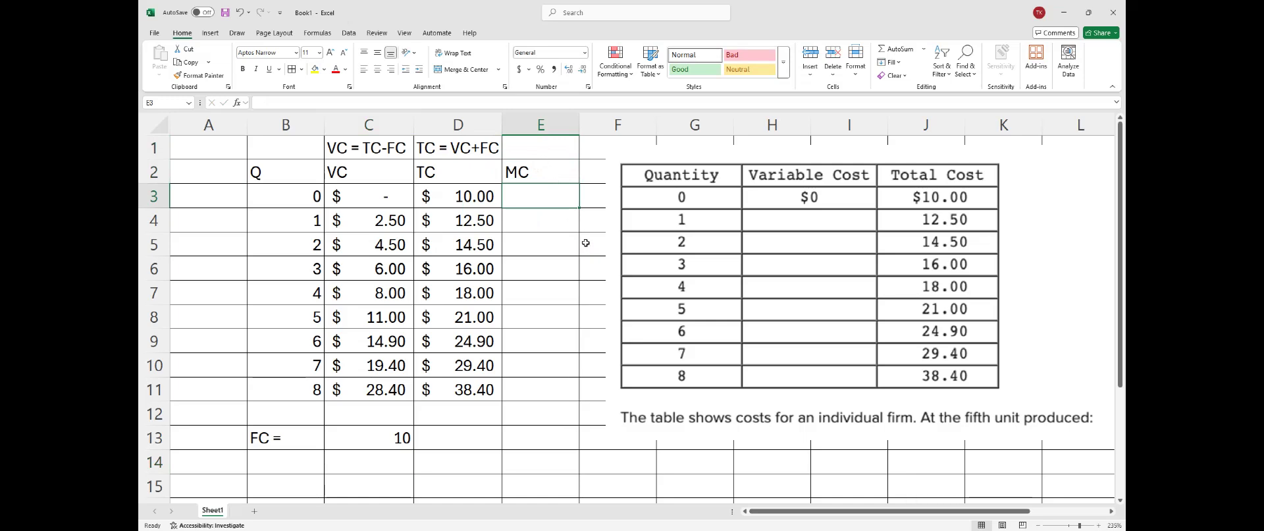
# - Calculate the marginal cost for quantity 1 in E4 with the formula =(D4-D3)/(B4-B3)
pyautogui.press('Down')
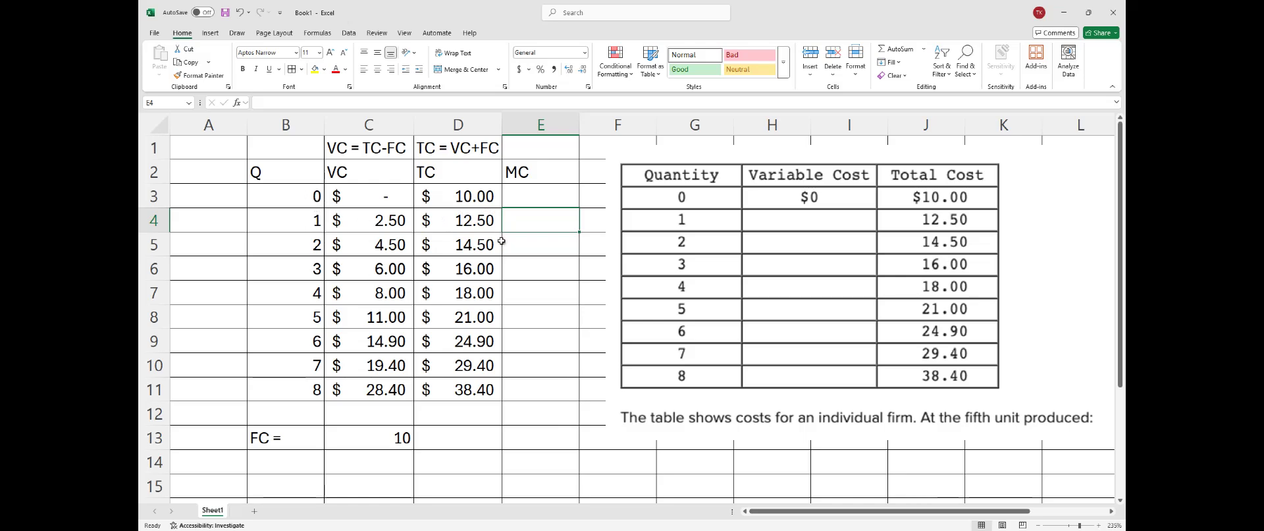
pyautogui.write('=')
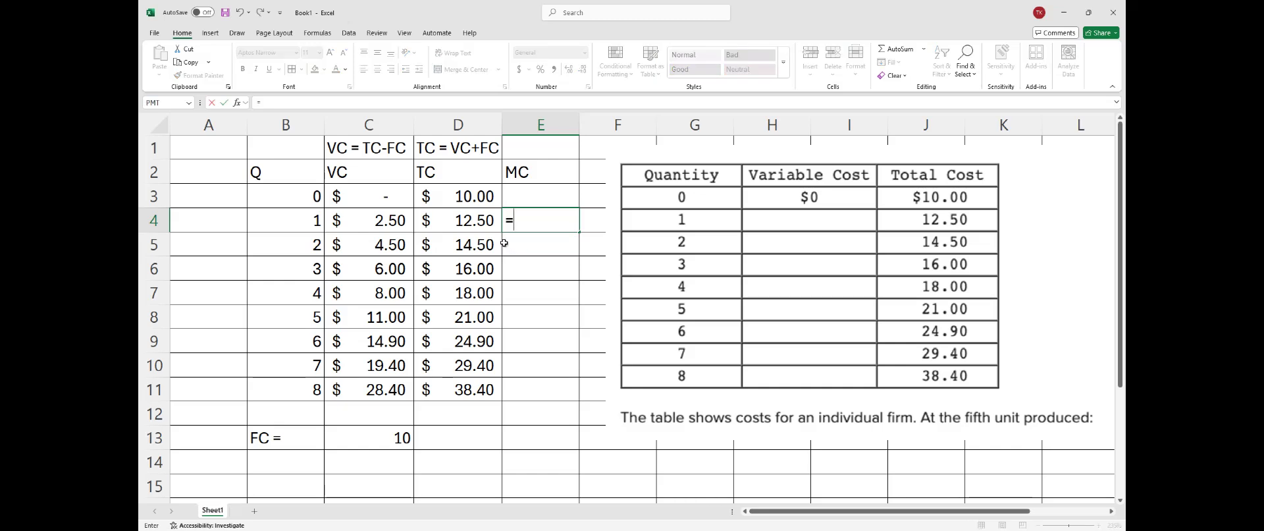
pyautogui.click(464, 225)
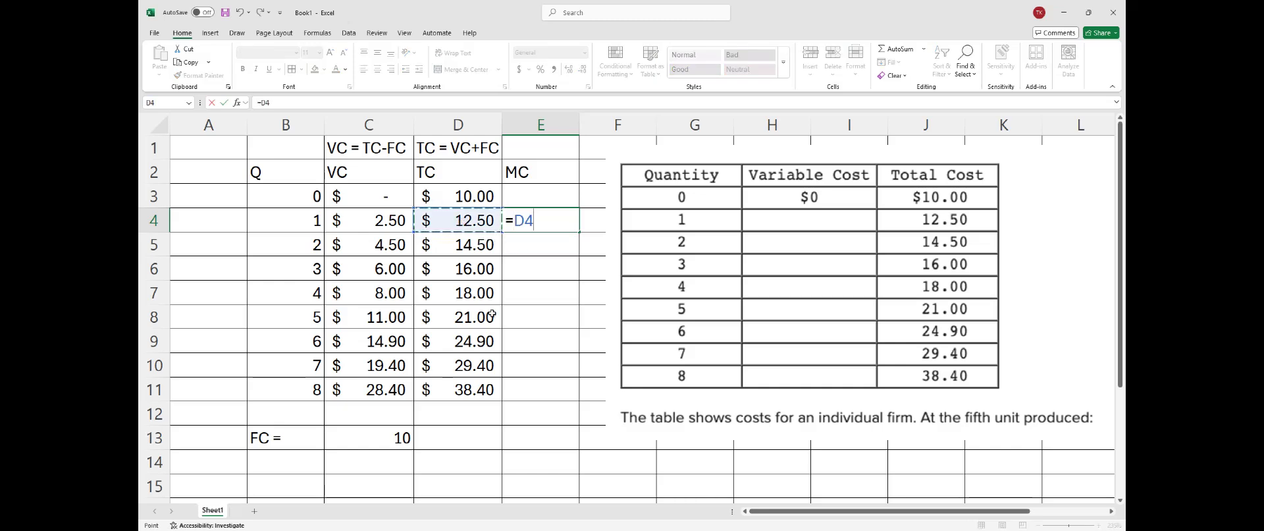
pyautogui.write('-')
pyautogui.click(467, 197)
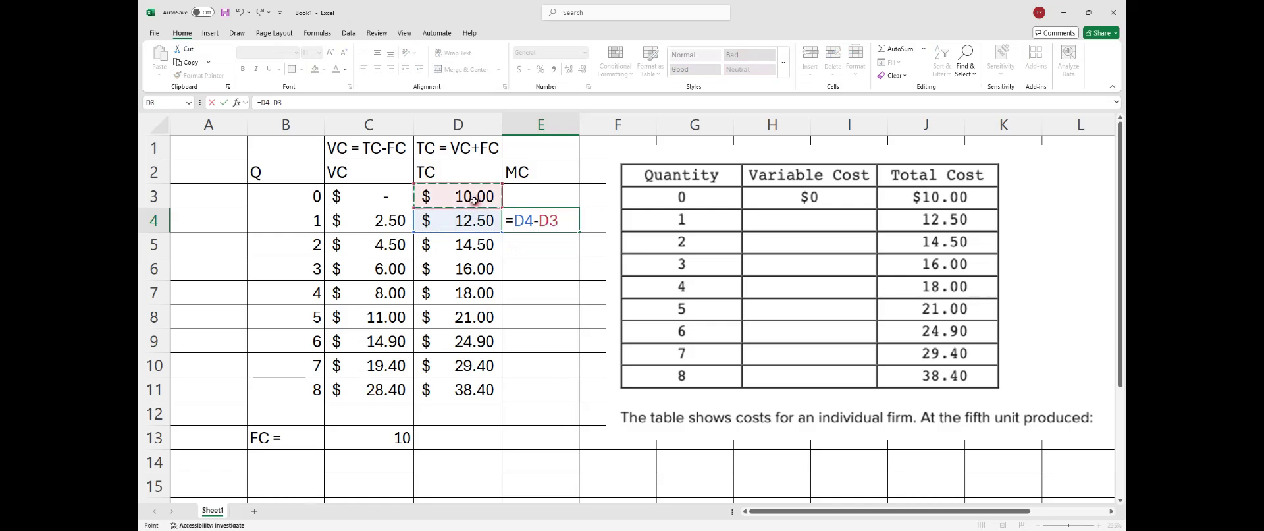
pyautogui.click(517, 224)
pyautogui.write('(')
pyautogui.click(563, 221)
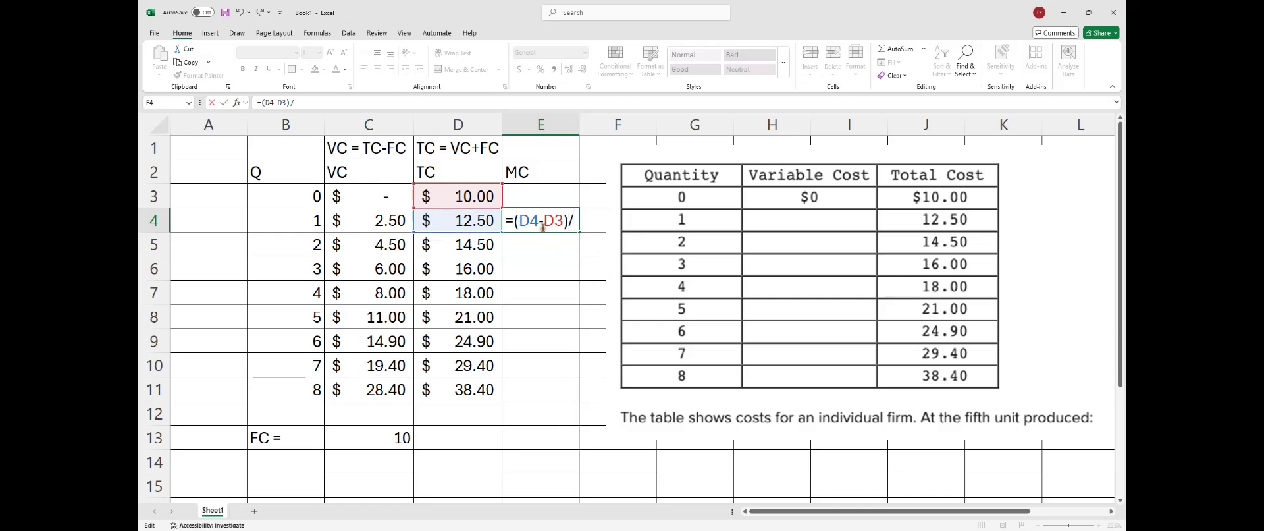
pyautogui.click(306, 223)
pyautogui.write('-')
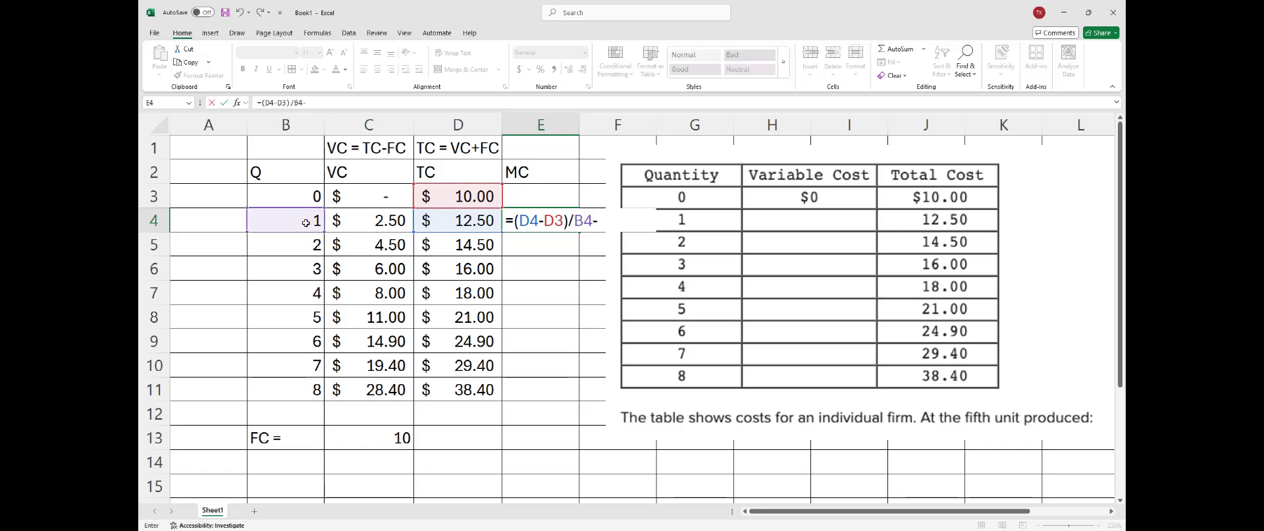
pyautogui.click(299, 197)
pyautogui.write(')')
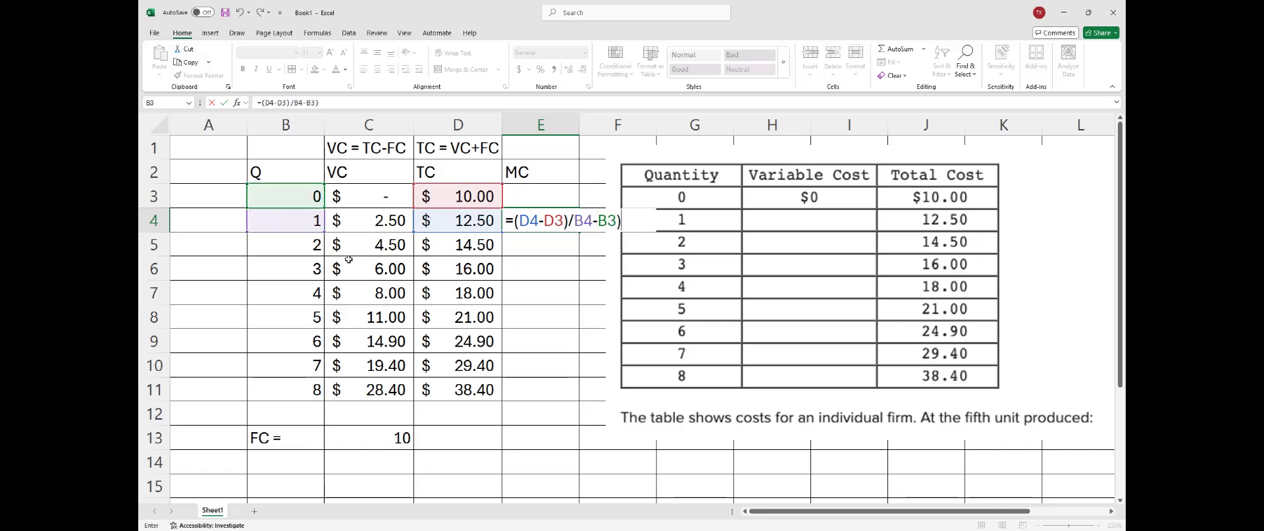
pyautogui.click(573, 221)
pyautogui.write('(')
pyautogui.press('Return')
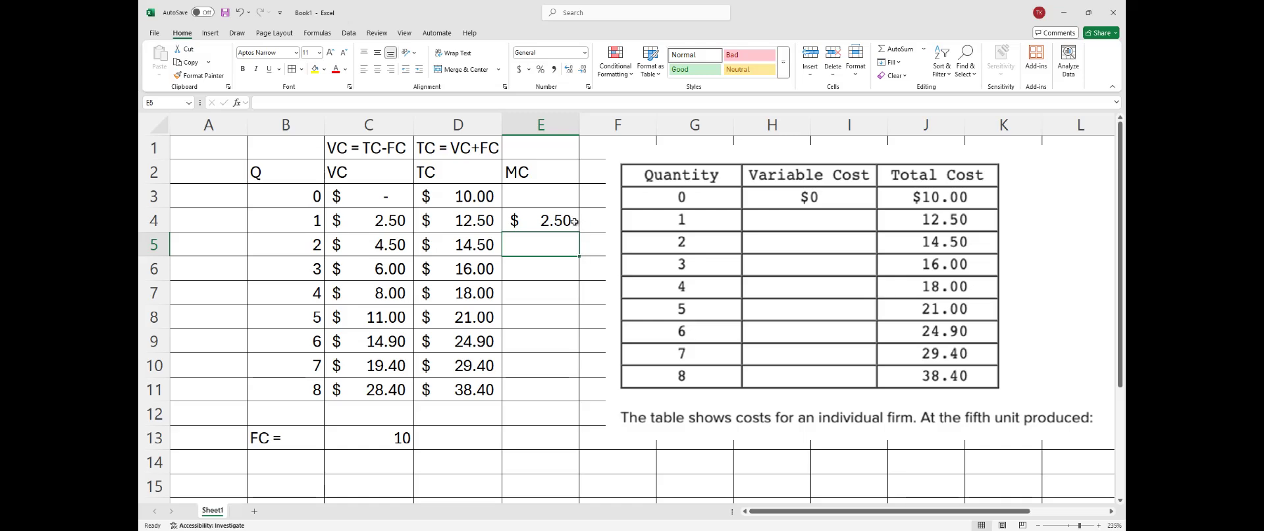
# - Fill the marginal cost formula from E4 down through E11 for quantities 2 to 8
pyautogui.click(573, 223)
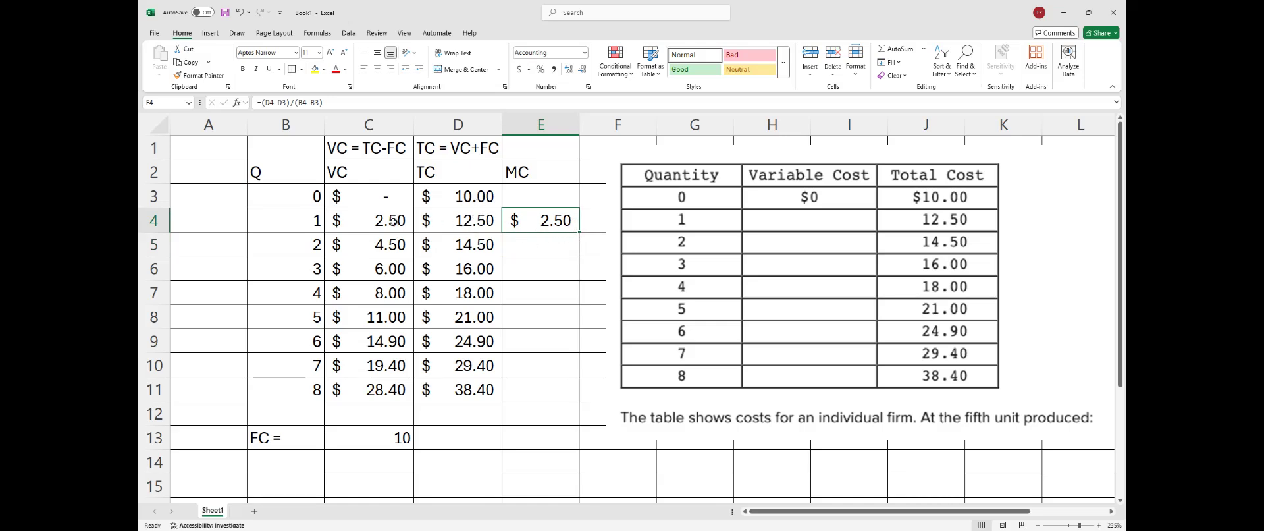
pyautogui.moveTo(579, 231); pyautogui.dragTo(579, 399)
pyautogui.click(563, 446)
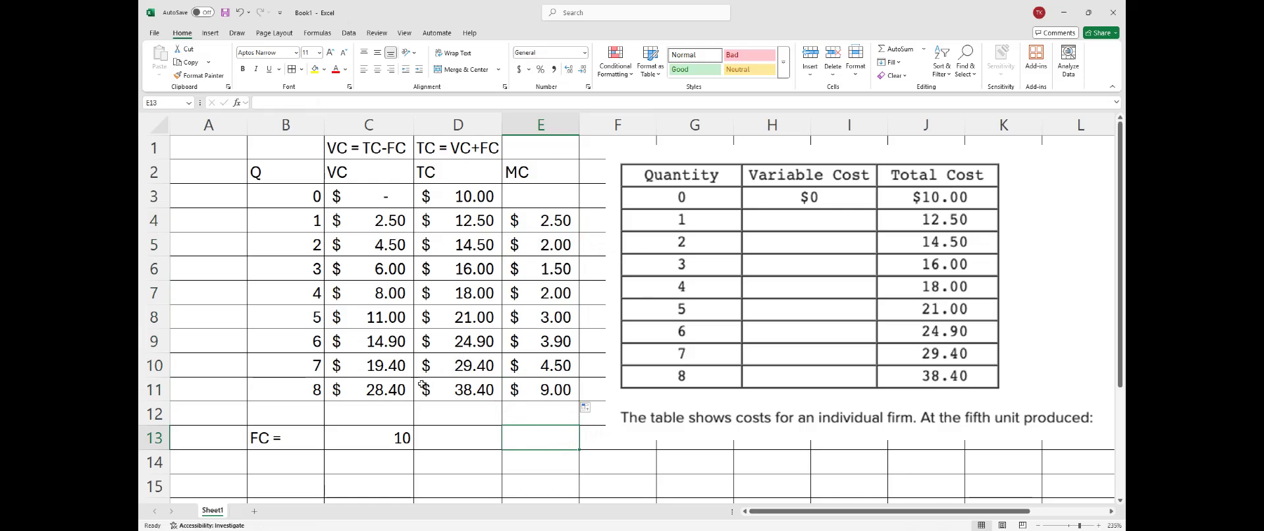
pyautogui.moveTo(390, 374); pyautogui.dragTo(385, 390)
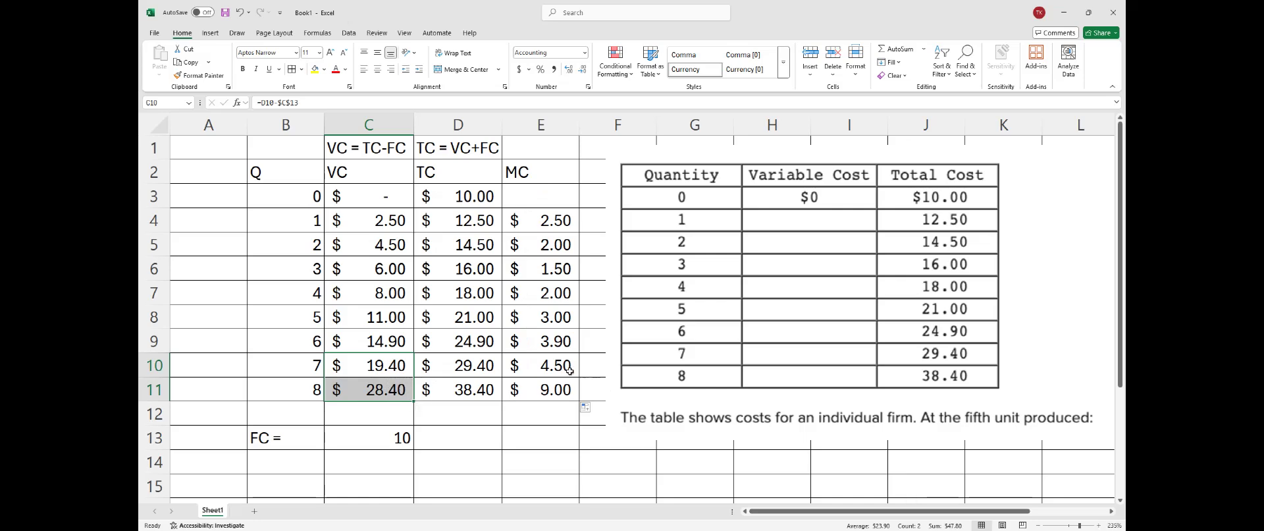
pyautogui.click(504, 429)
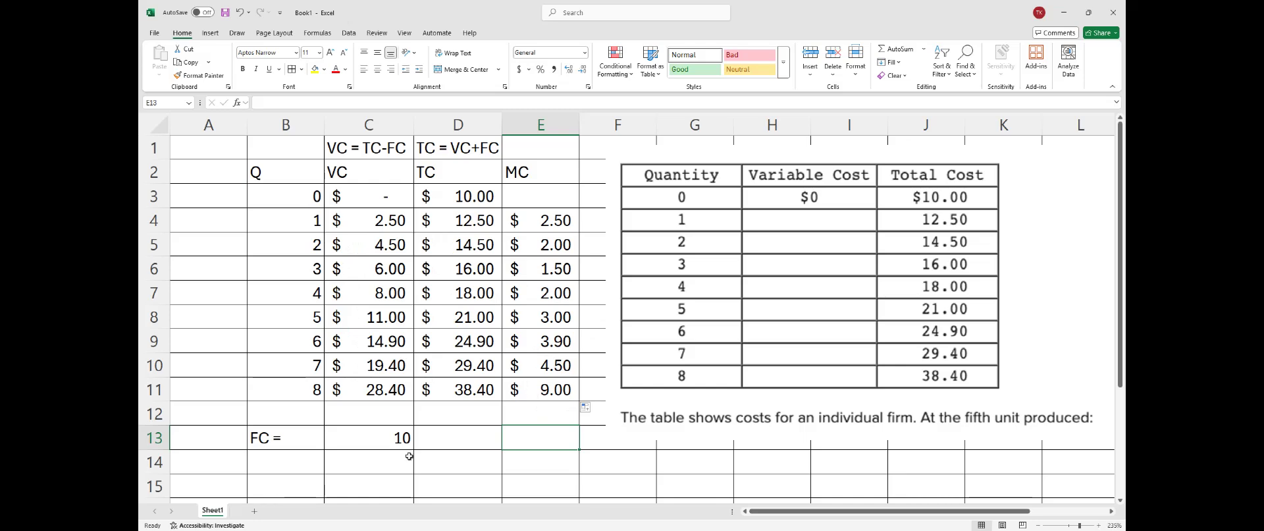
pyautogui.click(468, 432)
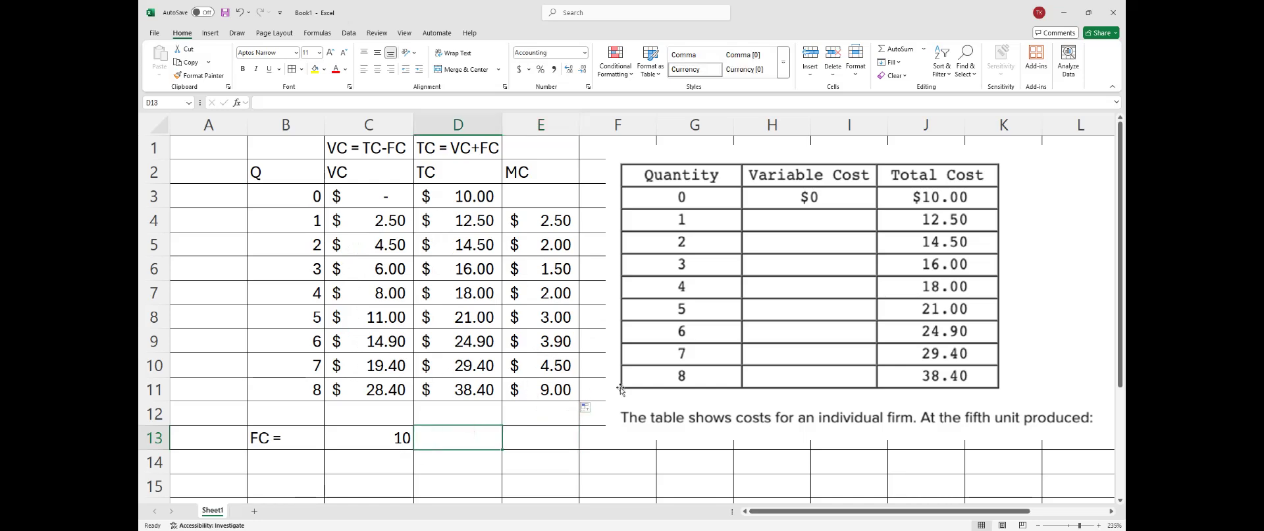
pyautogui.click(453, 175)
pyautogui.click(519, 177)
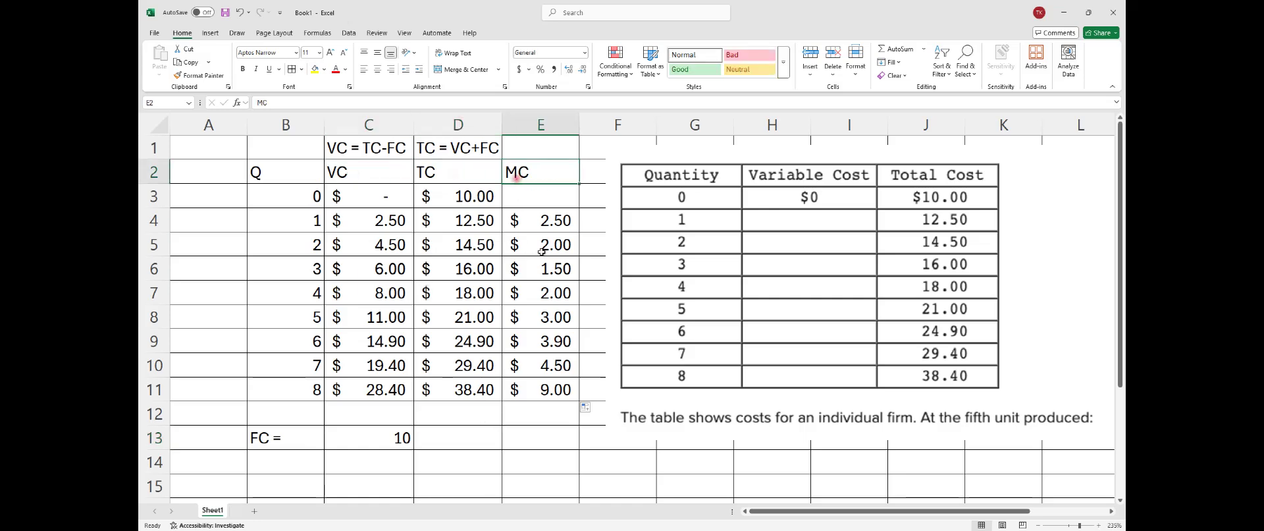